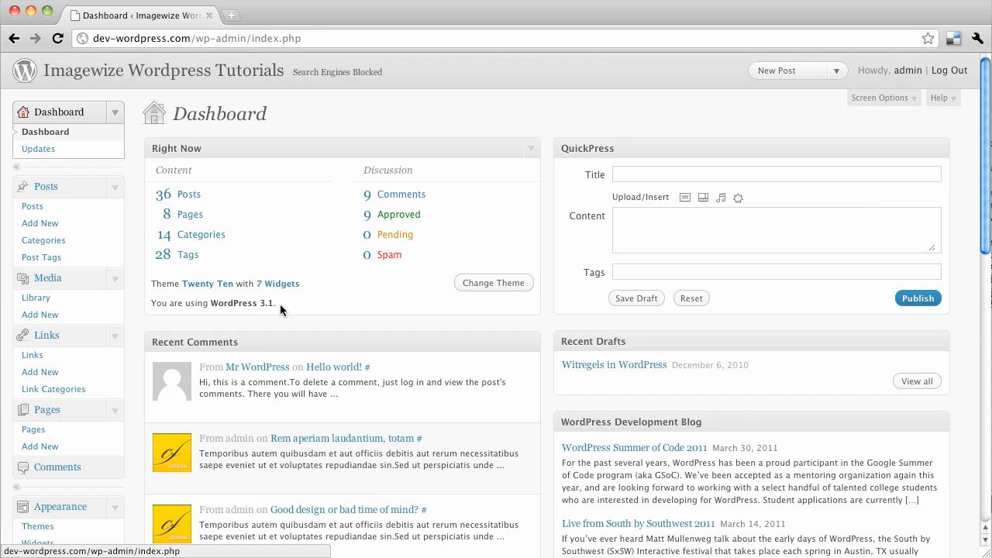
- Open the Menus page under the site's appearance settings
drag(281, 307, 248, 306)
scroll(140, 304, down, 4)
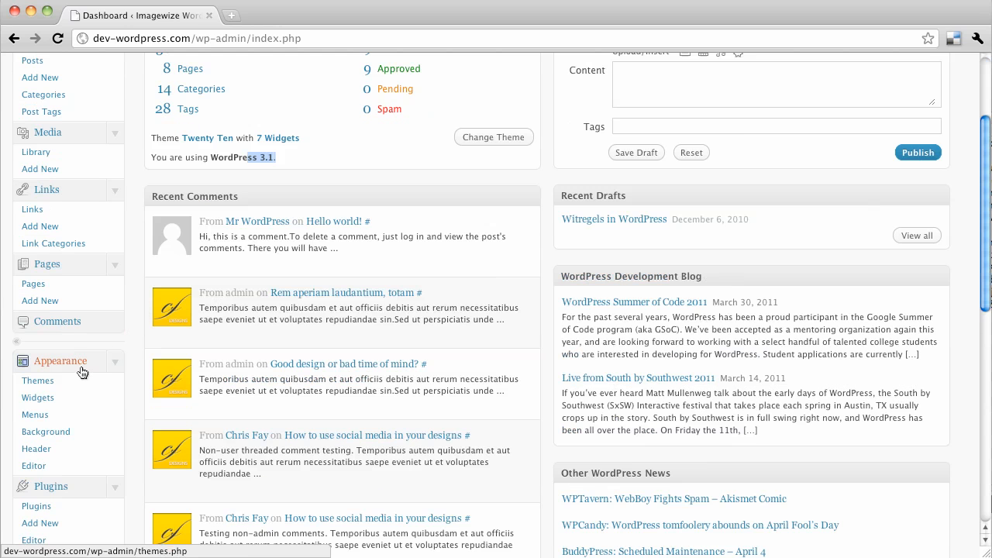
click(70, 414)
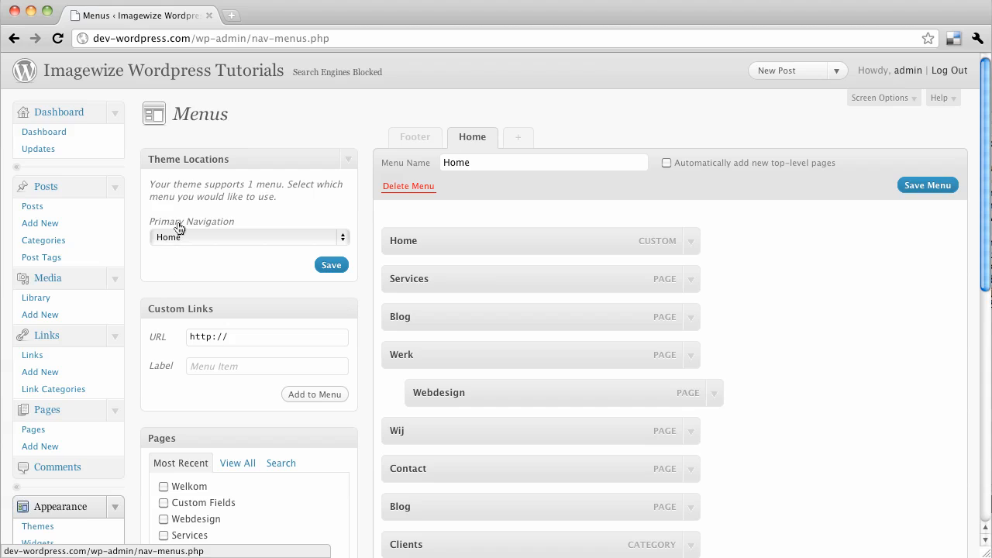
- Examine the theme locations note, the menus available for Primary Navigation, and the Home menu being edited
drag(150, 184, 275, 199)
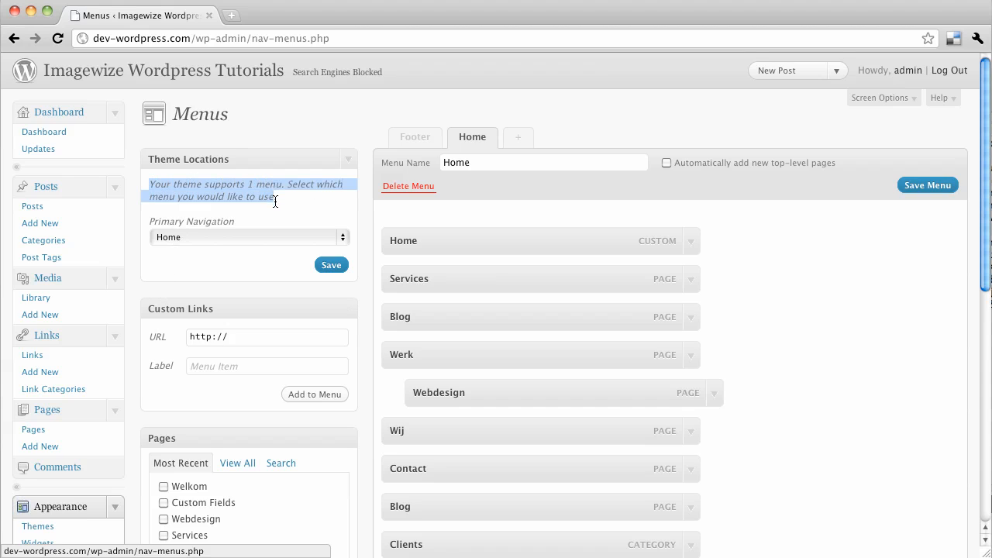
double_click(268, 185)
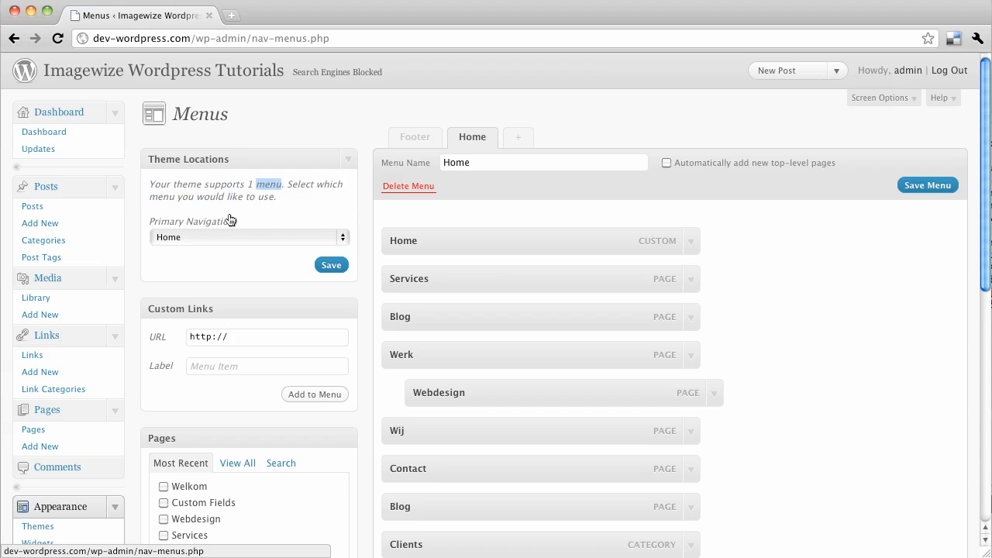
click(243, 237)
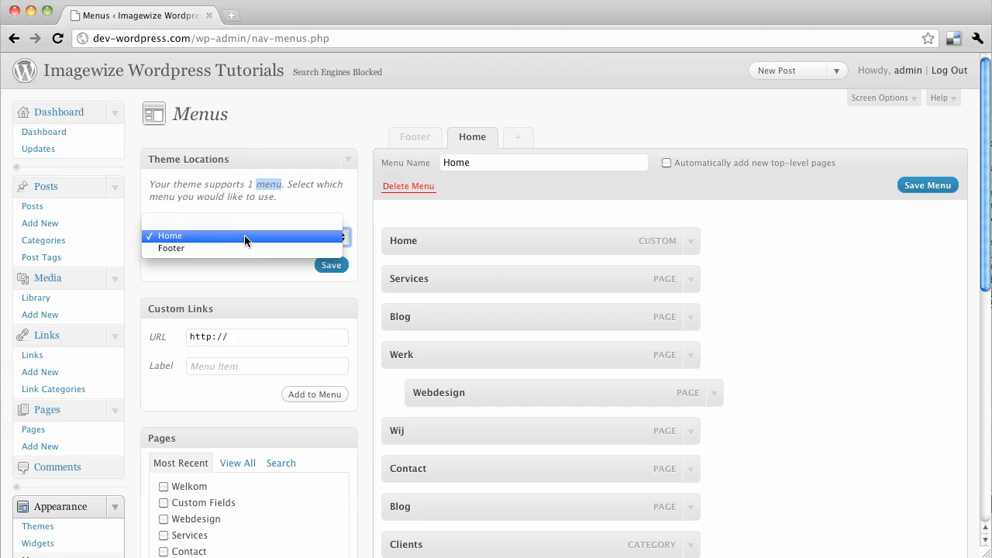
click(244, 236)
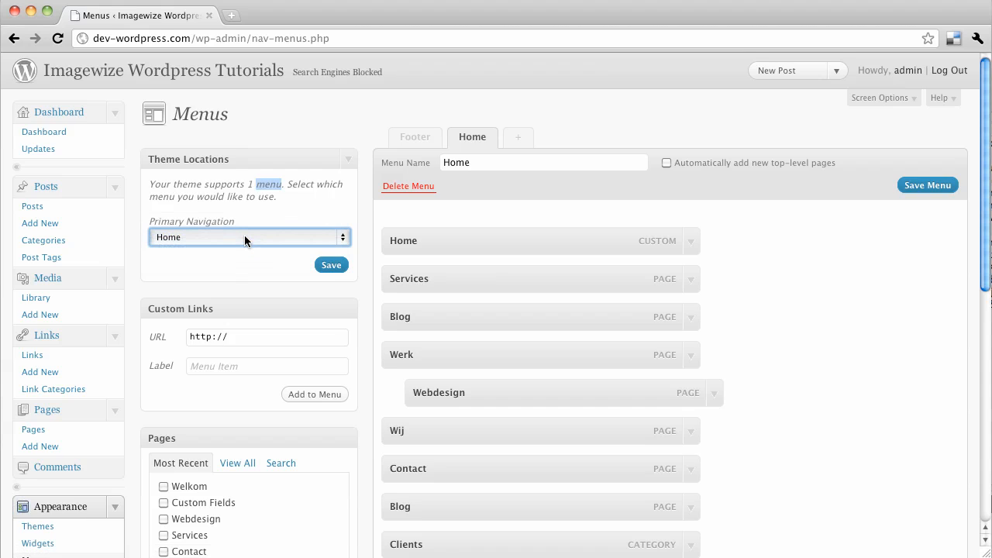
click(245, 232)
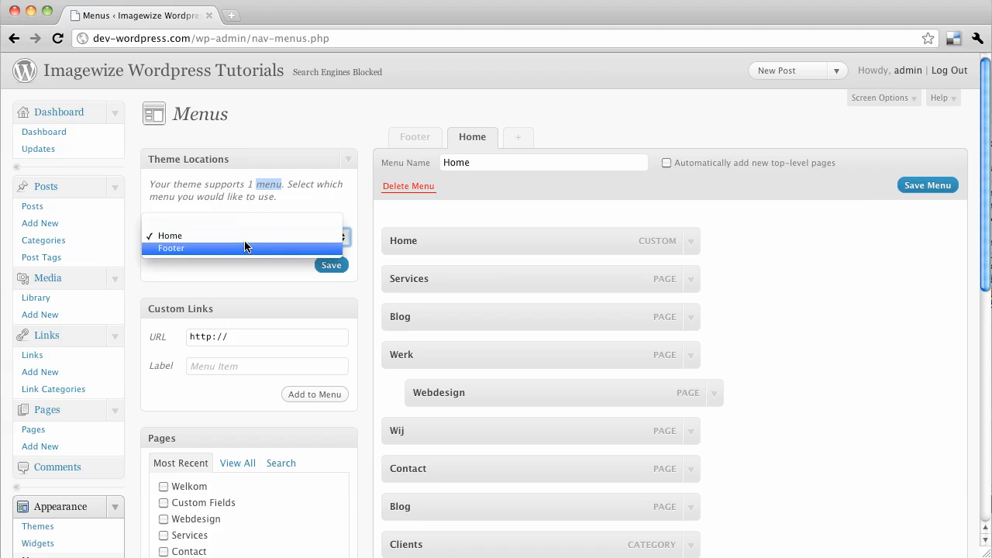
click(222, 196)
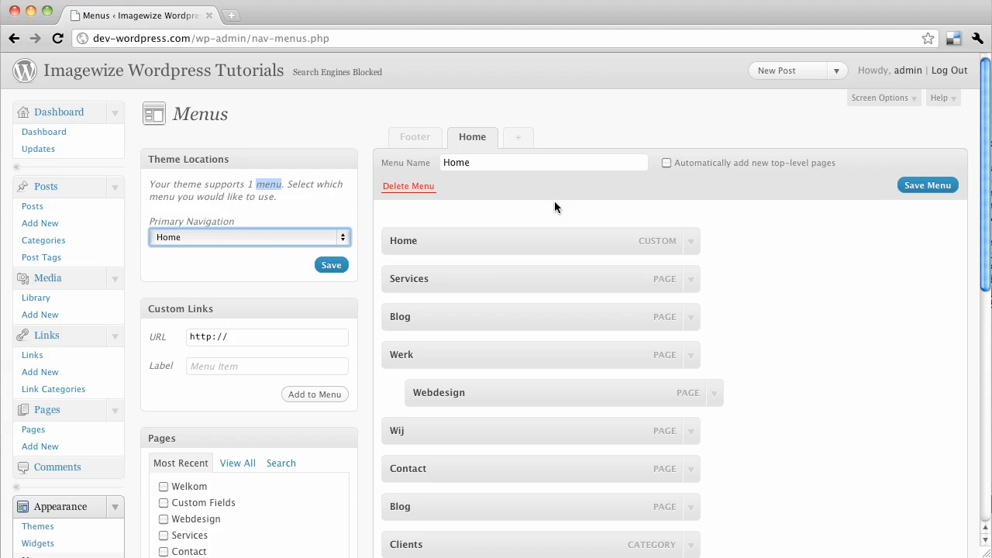
double_click(473, 137)
triple_click(473, 138)
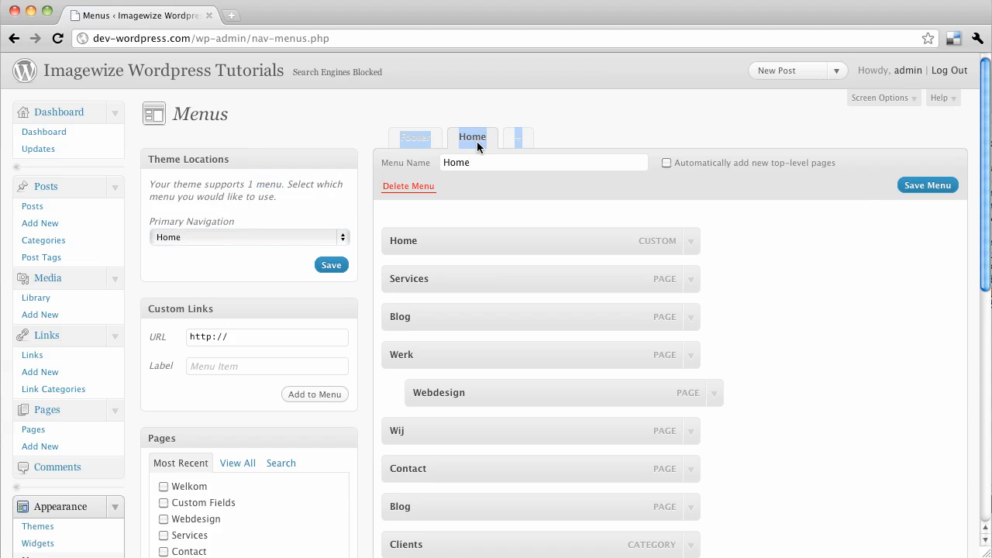
click(760, 222)
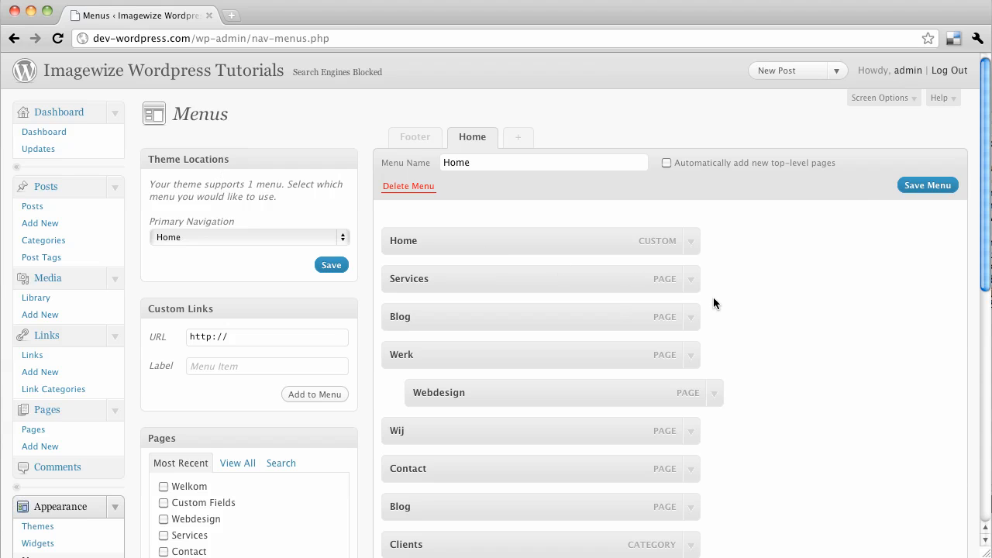
- Examine the pages and categories that are available for adding to the Home menu
scroll(729, 319, down, 5)
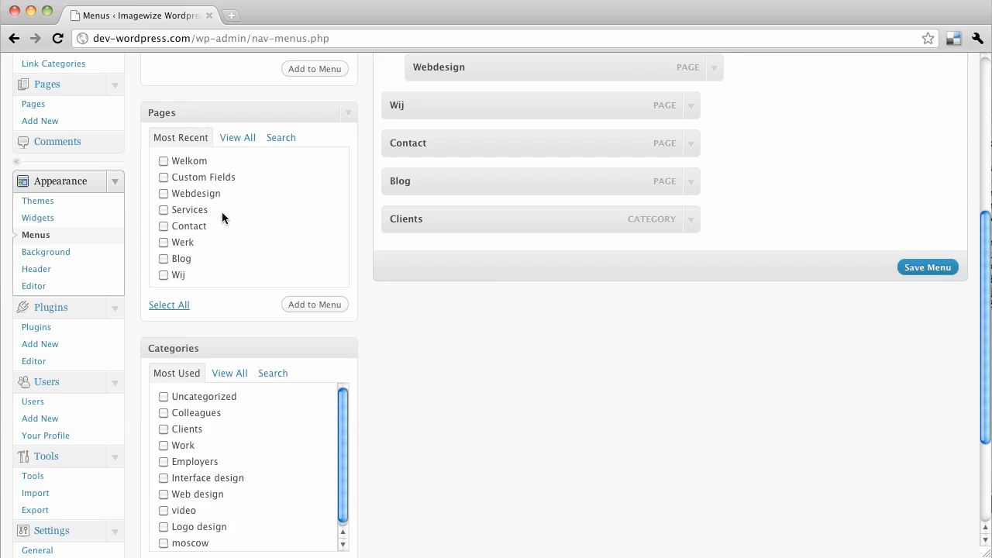
scroll(165, 218, up, 4)
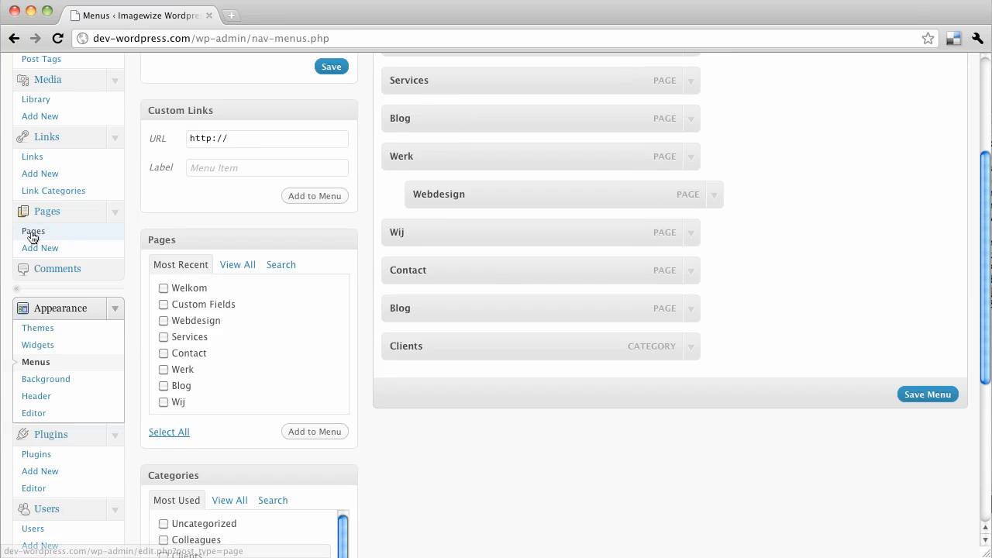
scroll(81, 255, up, 3)
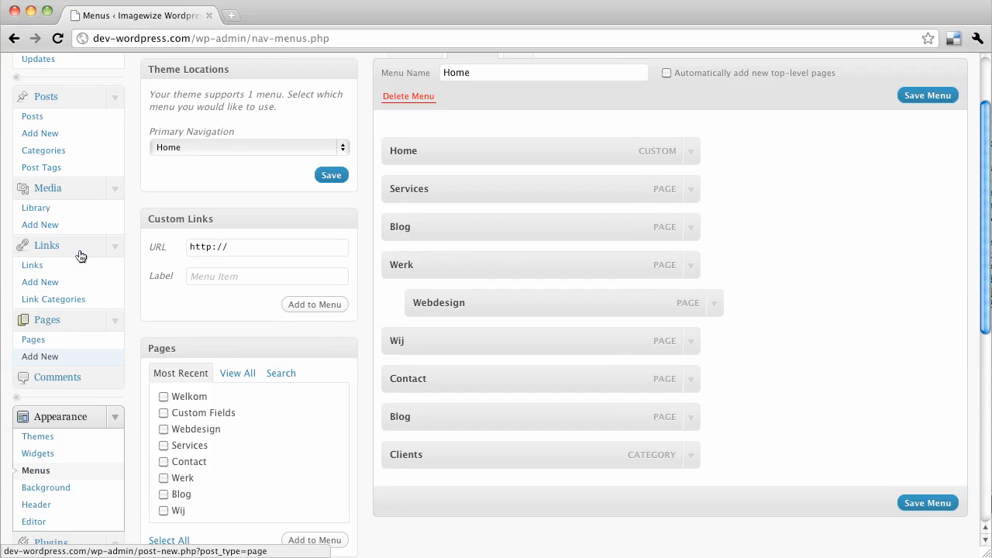
scroll(80, 256, down, 10)
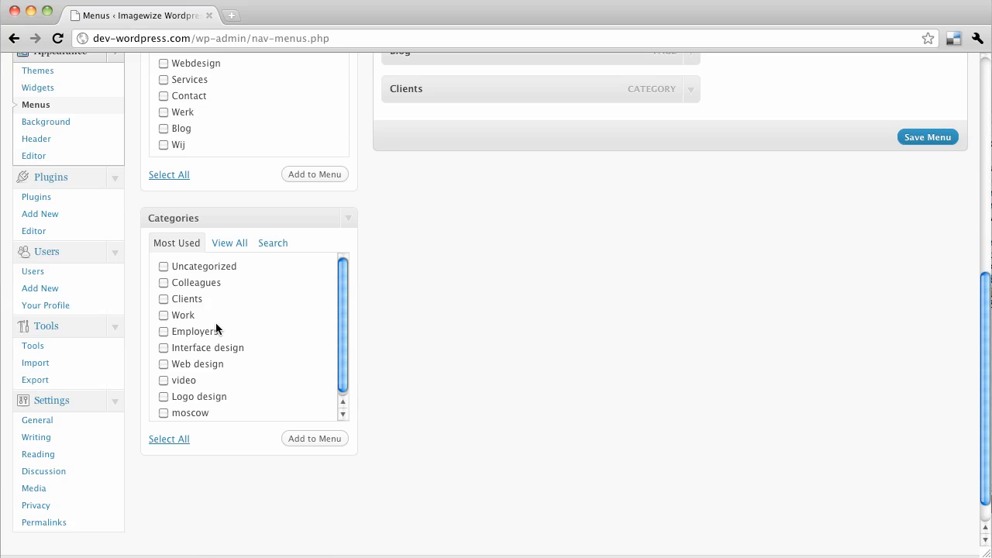
scroll(350, 250, up, 10)
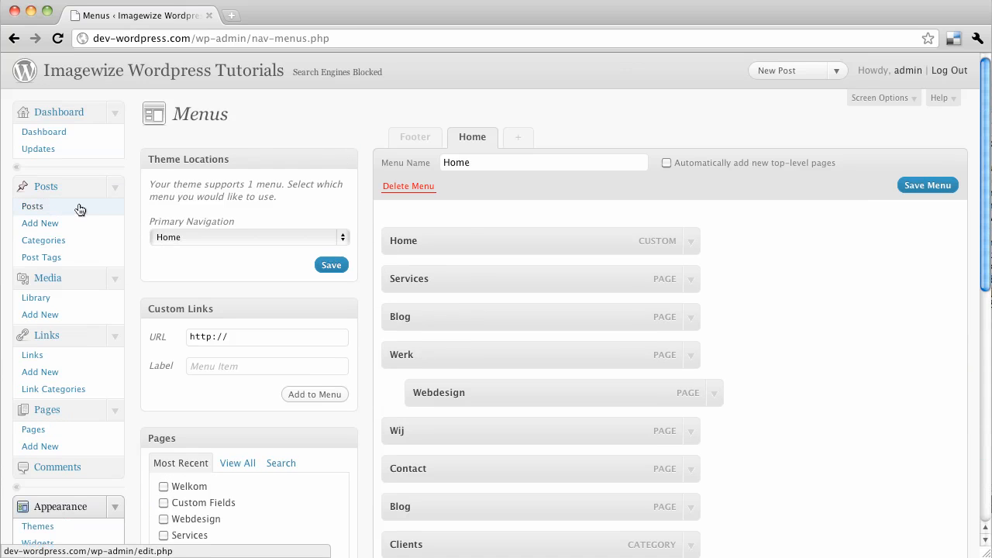
scroll(133, 322, down, 3)
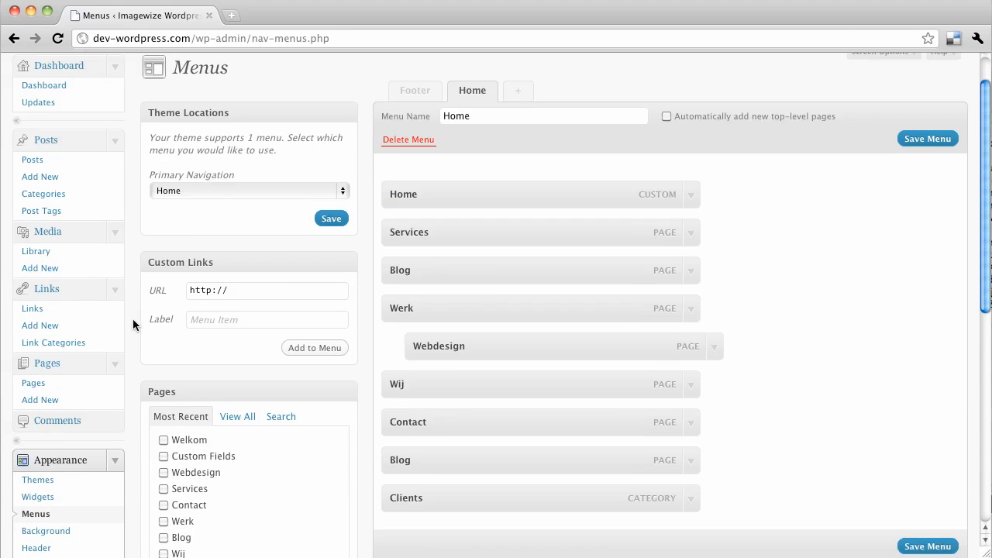
scroll(136, 324, down, 3)
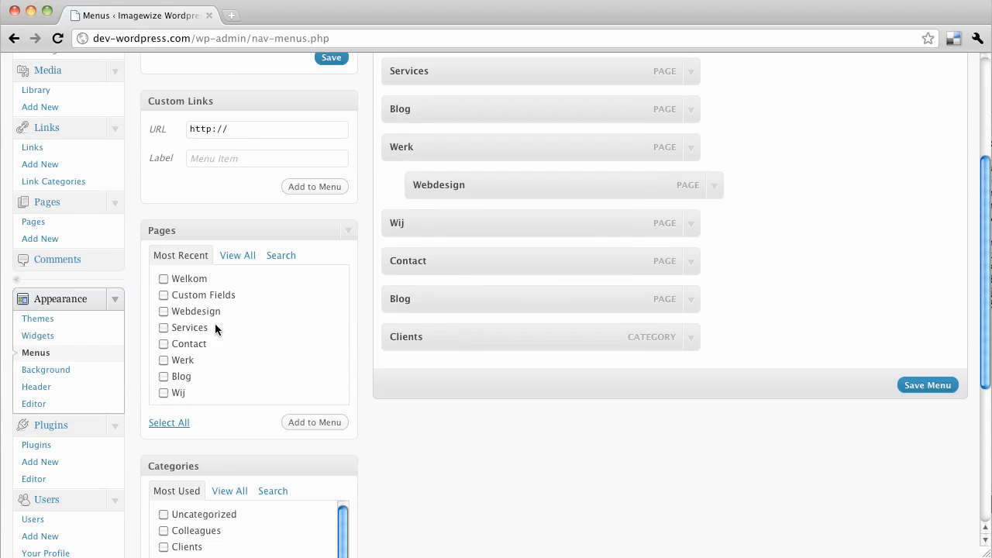
scroll(223, 451, down, 3)
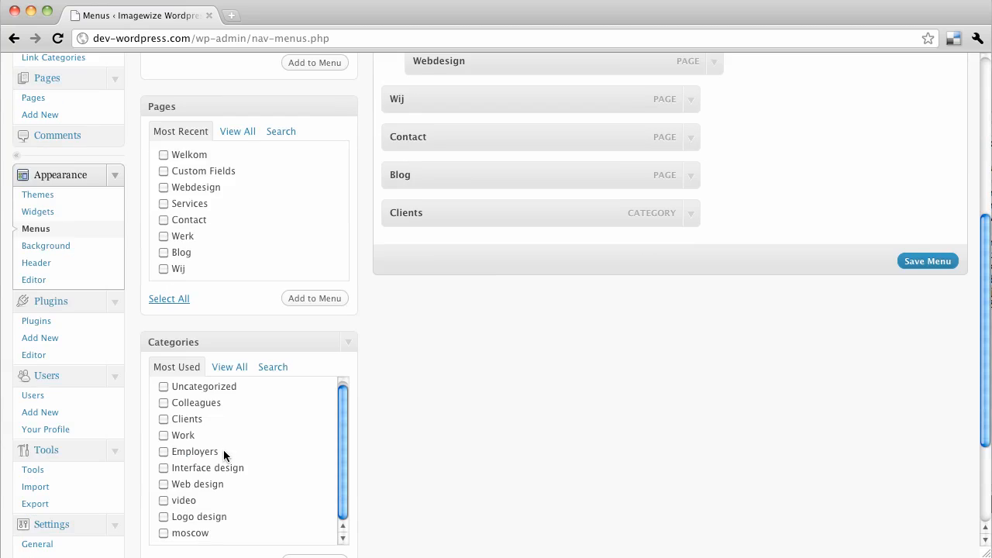
- Add the video category to the Home menu and save the menu
scroll(223, 449, up, 2)
scroll(223, 455, down, 5)
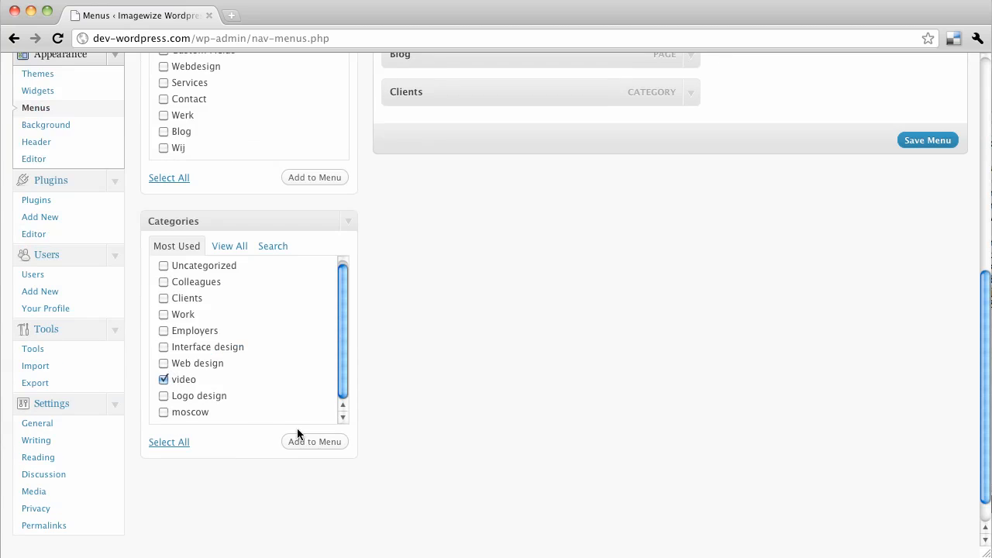
click(315, 441)
scroll(625, 405, up, 7)
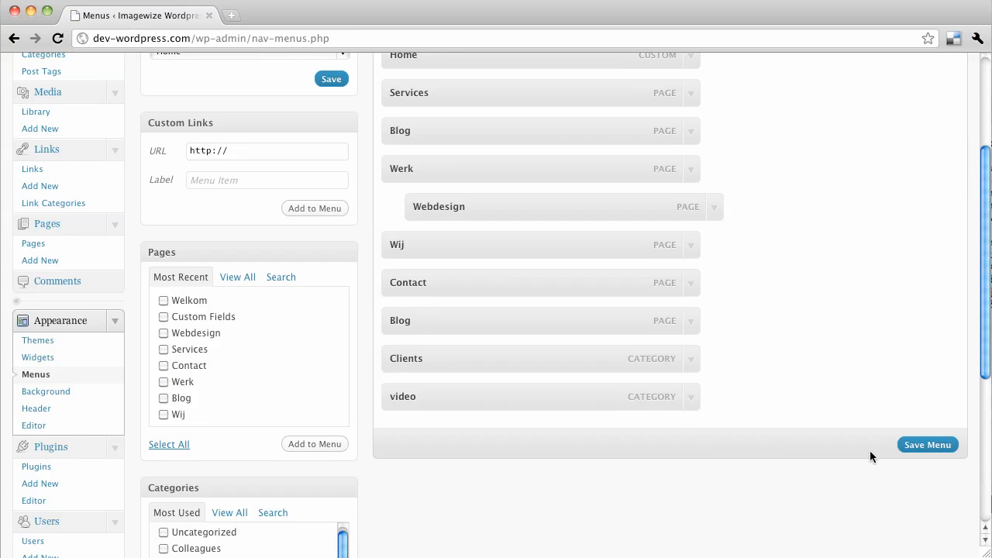
click(922, 445)
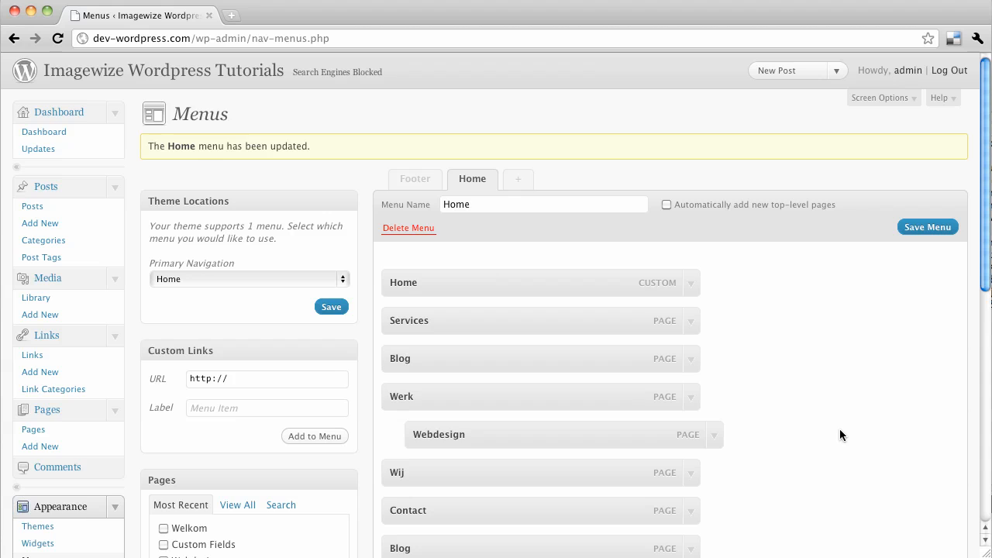
- Open the live site in a new browser tab and check its navigation bar for the video item
scroll(839, 428, down, 10)
scroll(829, 426, up, 6)
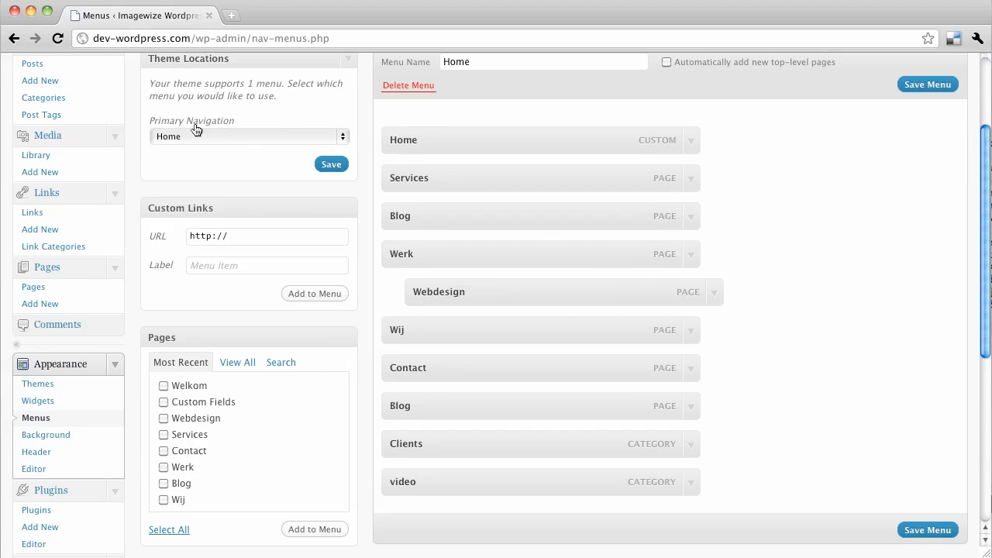
scroll(195, 129, up, 4)
right_click(159, 73)
click(190, 85)
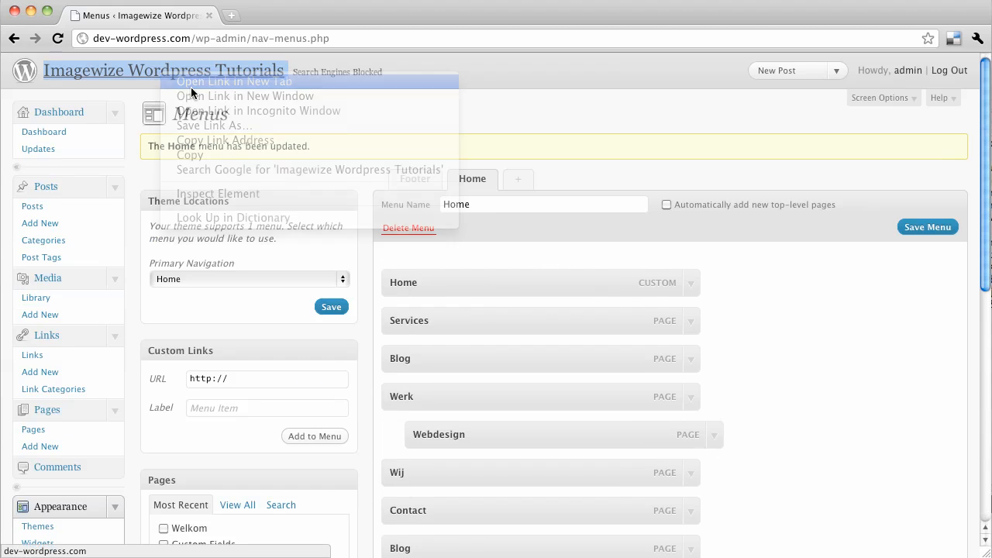
click(303, 21)
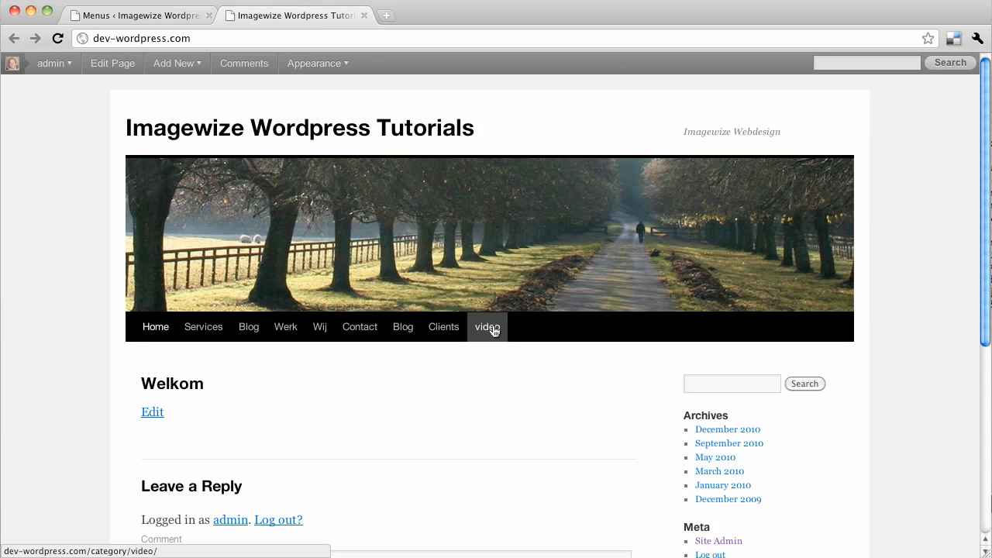
- Back in the menu editor, move the video item between Wij and Contact and save the Home menu
click(180, 12)
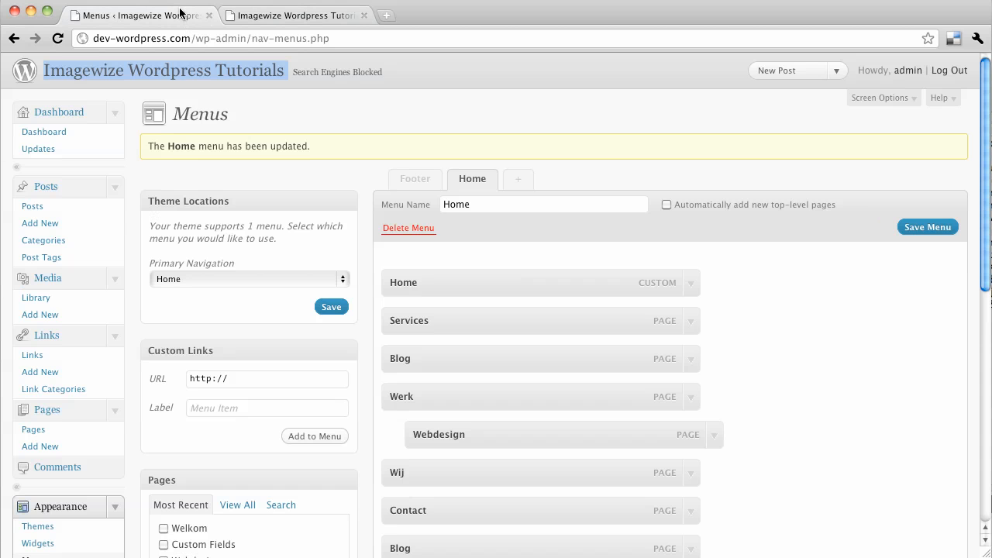
scroll(782, 421, down, 5)
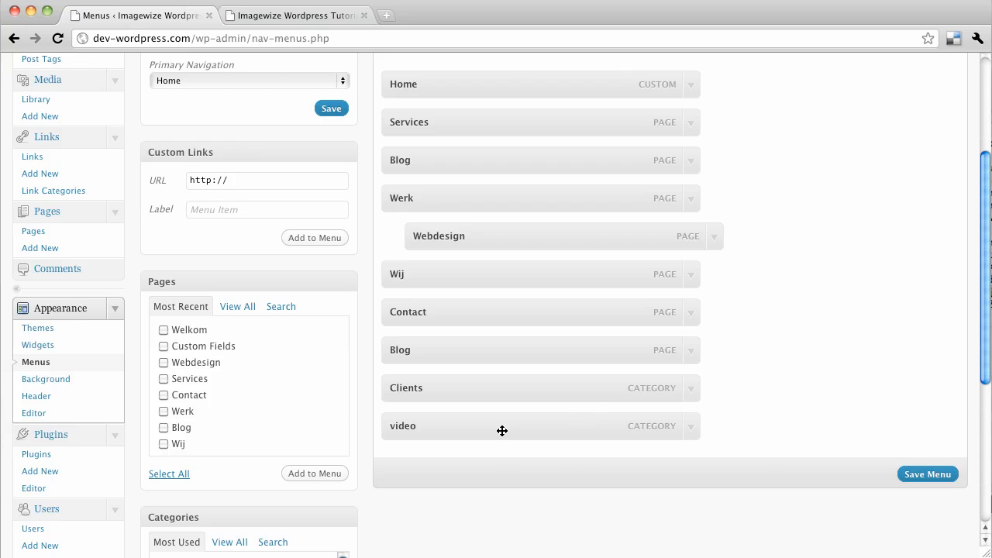
drag(498, 429, 497, 311)
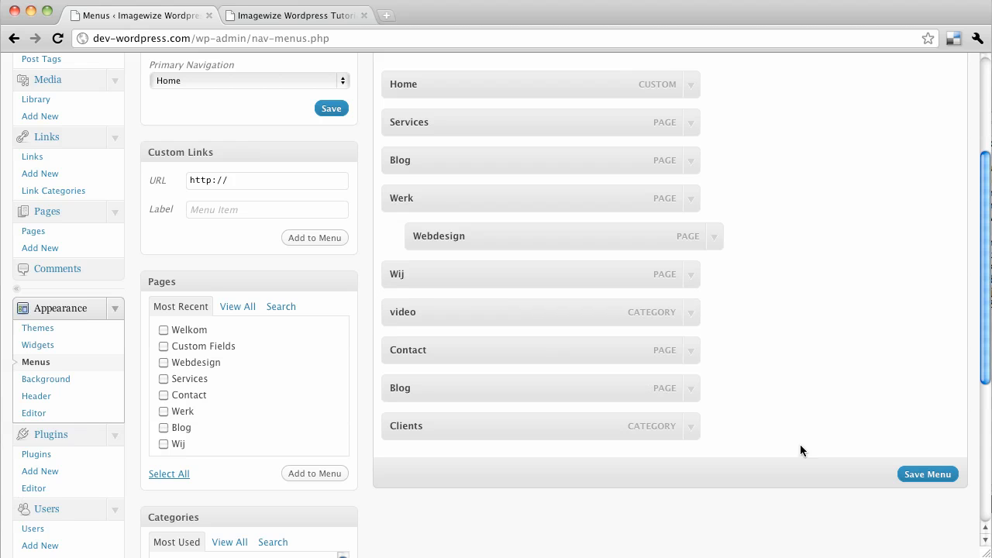
click(934, 478)
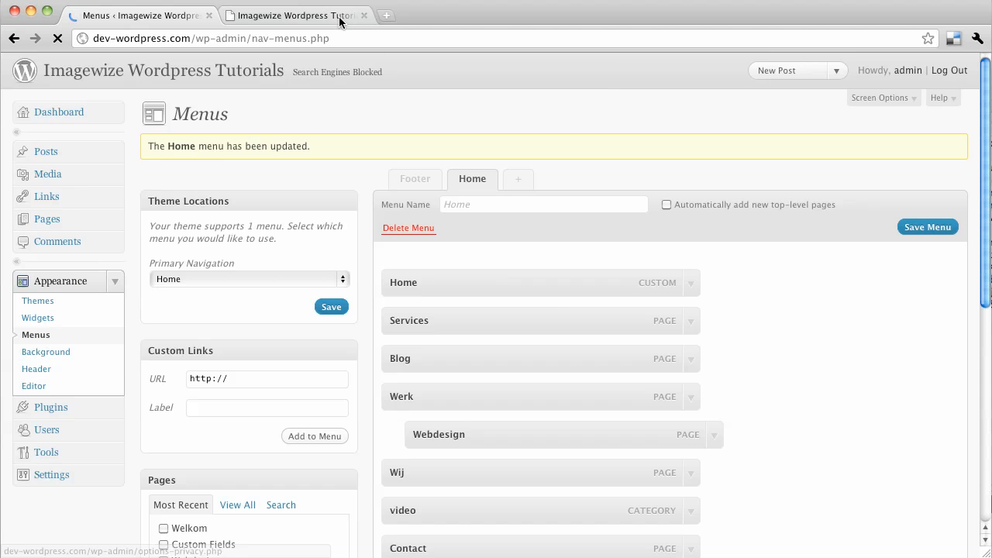
- Reload the live site to check the video item's position in the navigation bar, and return to the menu editor
click(339, 21)
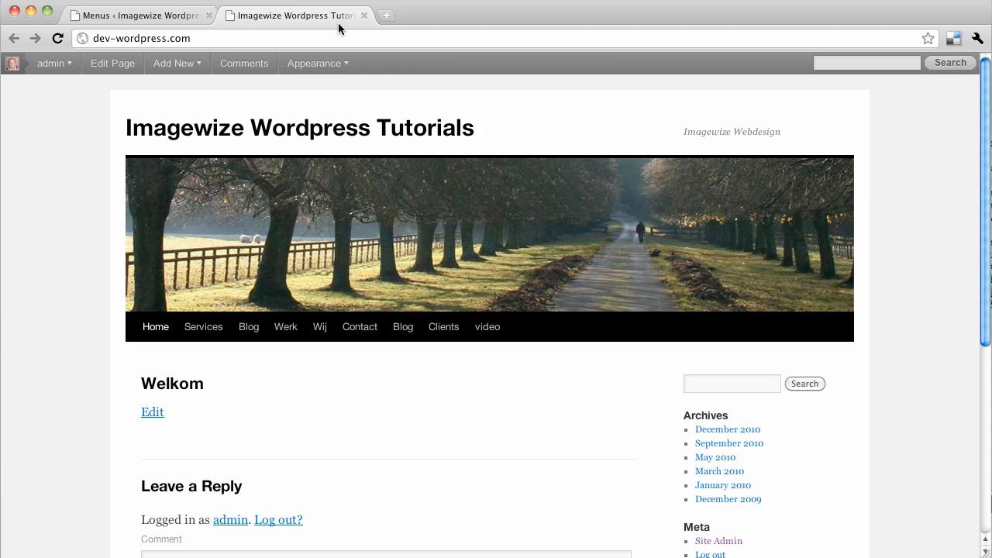
key(super+r)
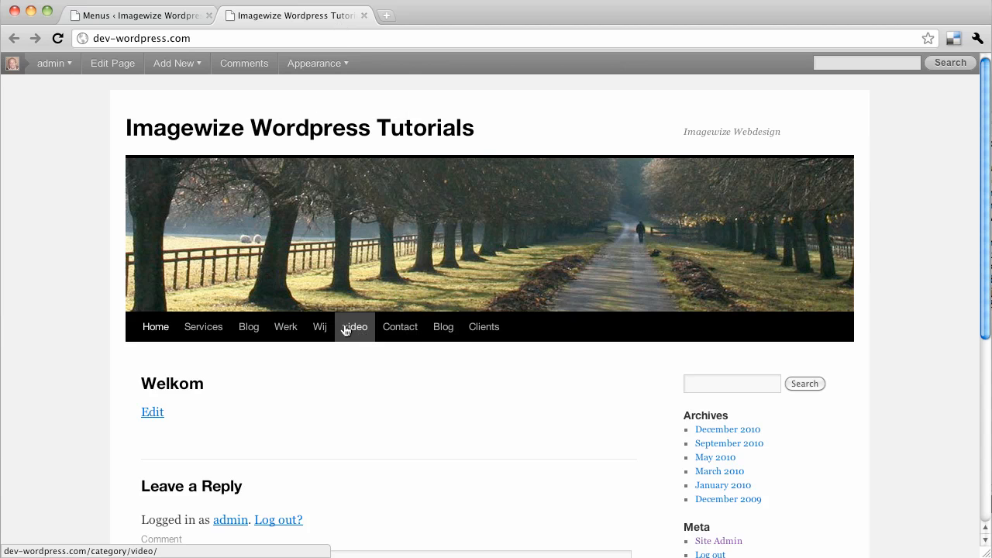
click(177, 20)
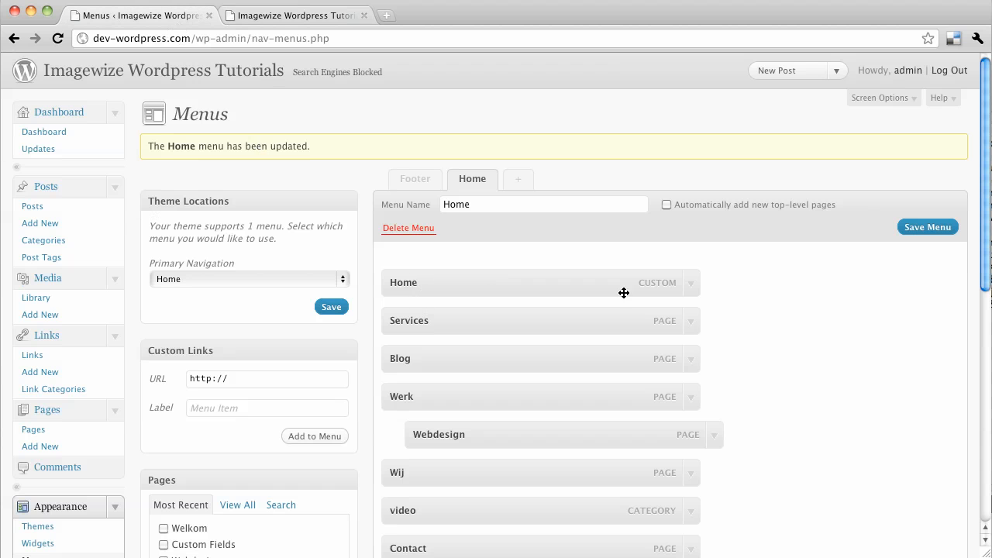
- Compare the Webdesign item nested under Werk in the menu editor with the Werk dropdown on the live site
scroll(689, 351, down, 4)
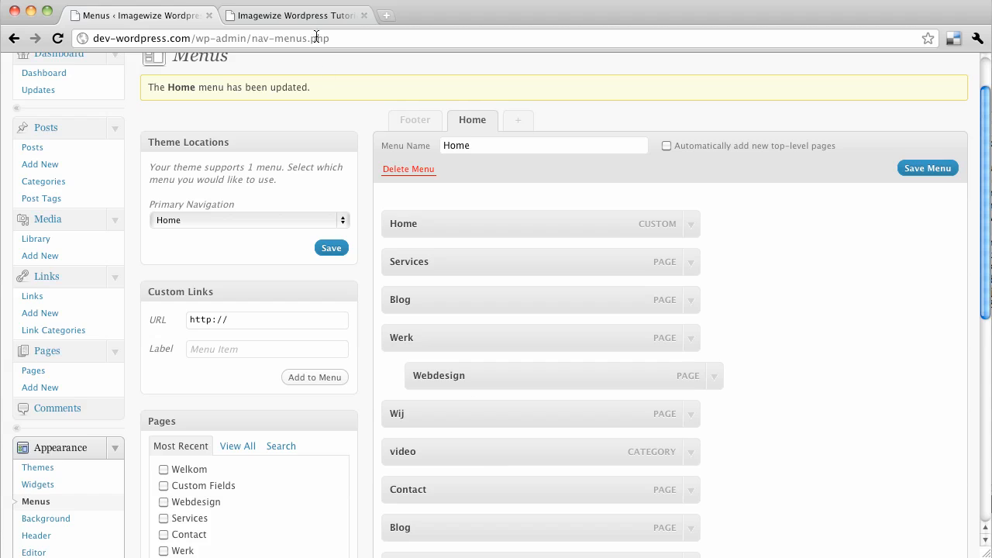
click(308, 17)
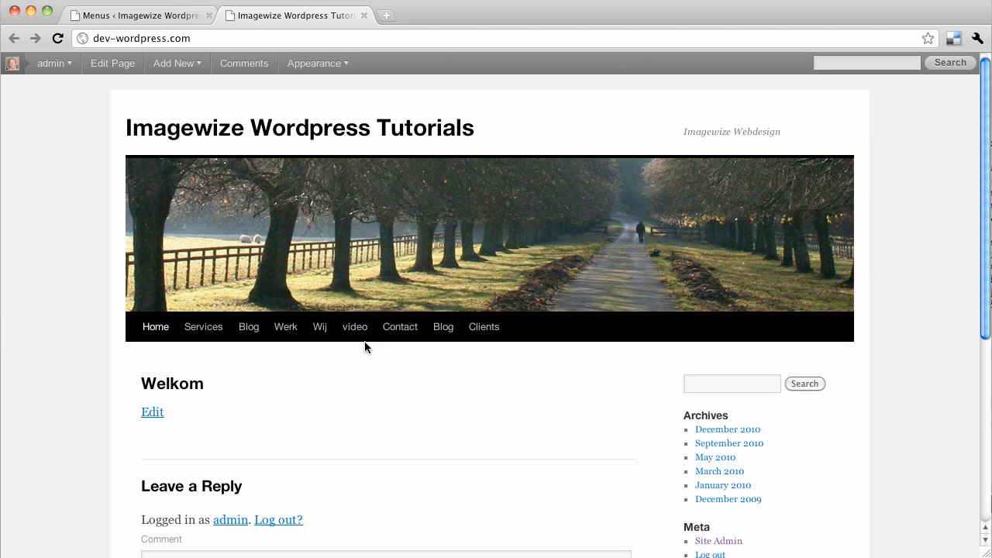
mouse_move(294, 328)
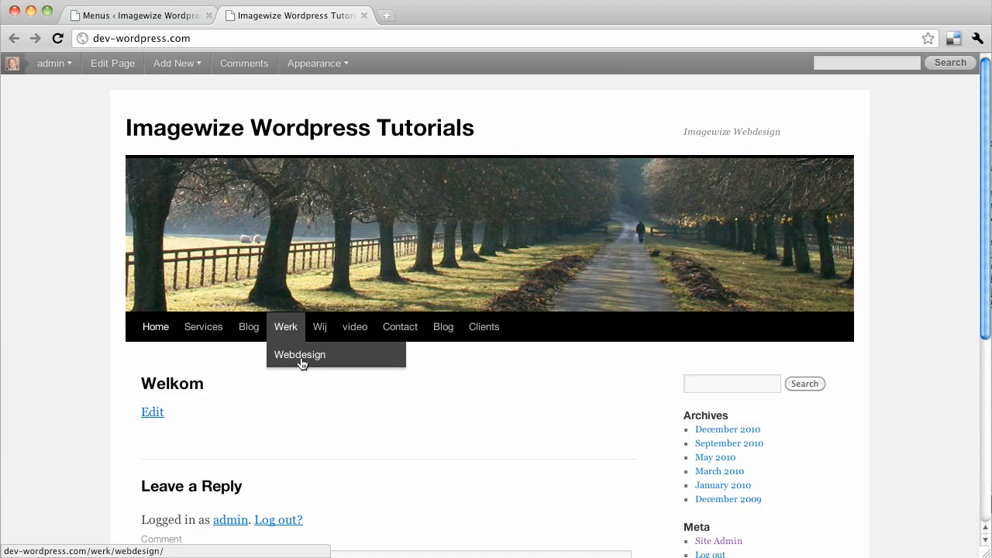
click(178, 15)
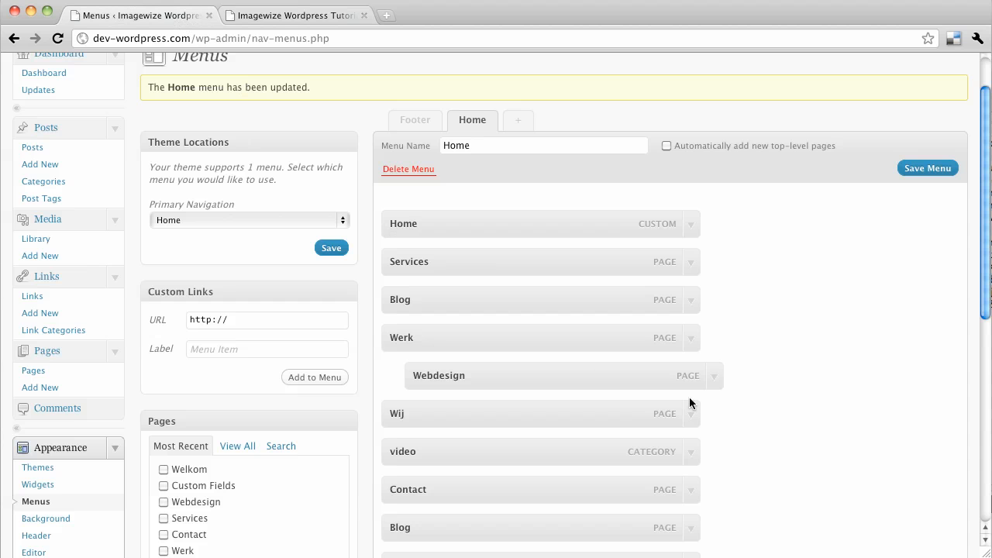
- Check the Werk entry in the live site's navigation bar for its Webdesign submenu and return to the menu editor
scroll(708, 401, down, 3)
scroll(493, 313, up, 1)
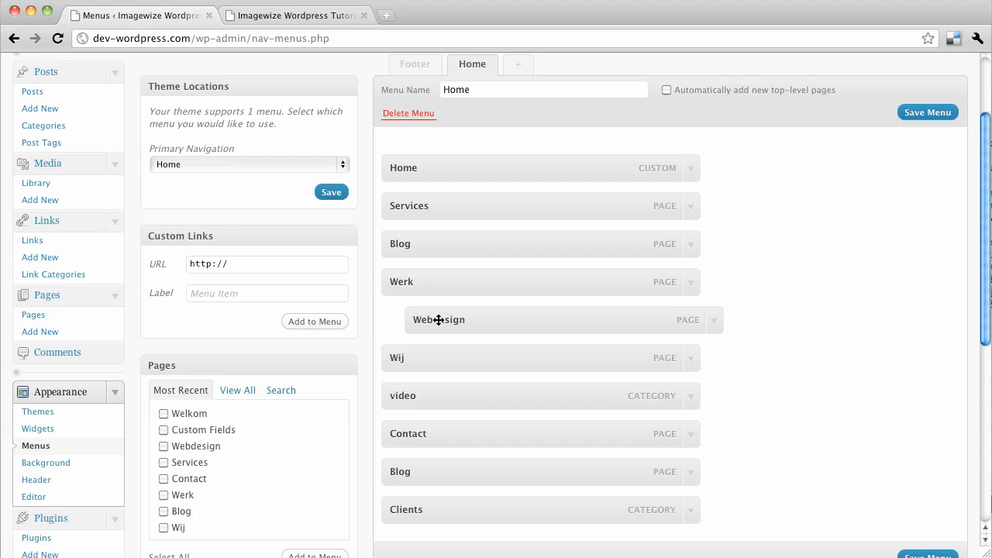
click(318, 20)
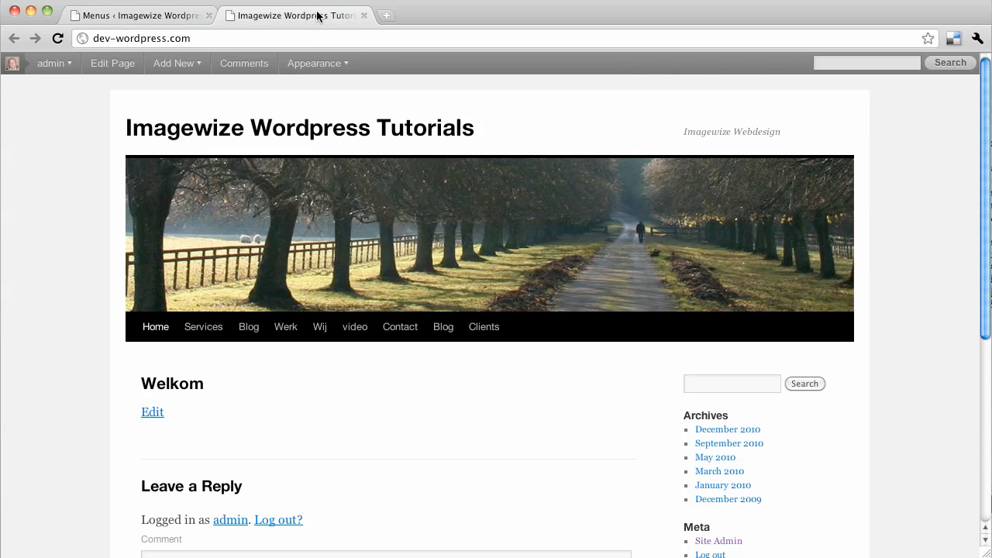
mouse_move(283, 329)
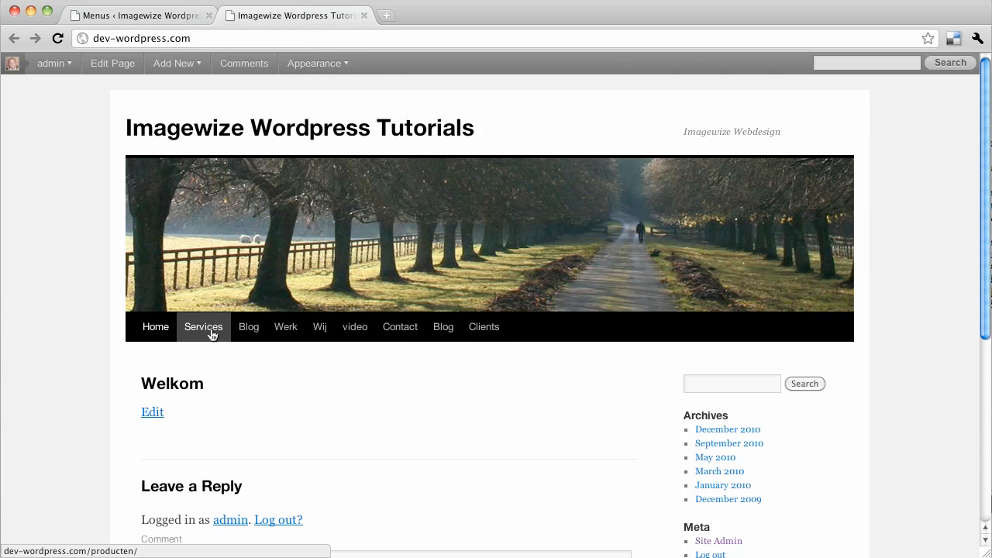
click(183, 15)
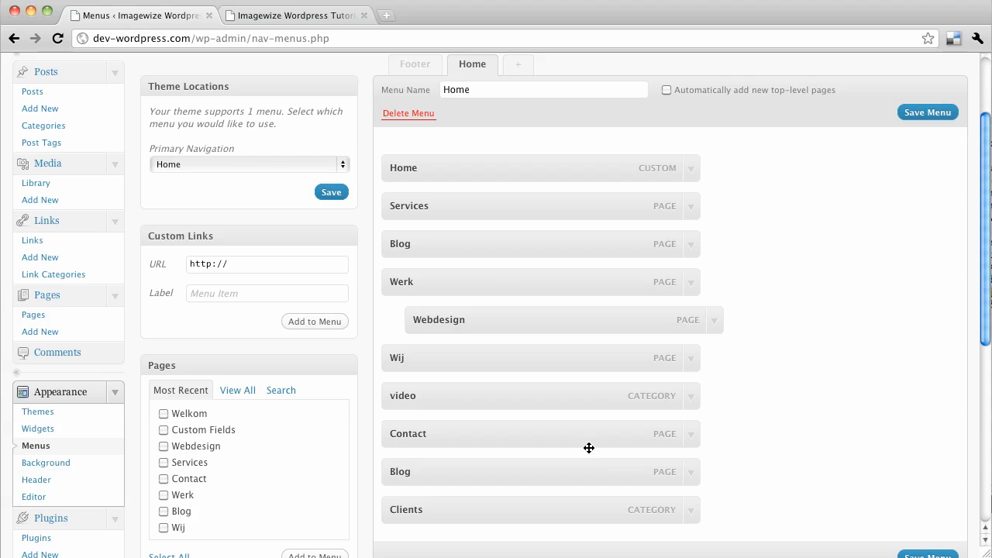
- Remove the Clients category item from the end of the Home menu and save the menu
scroll(589, 458, down, 3)
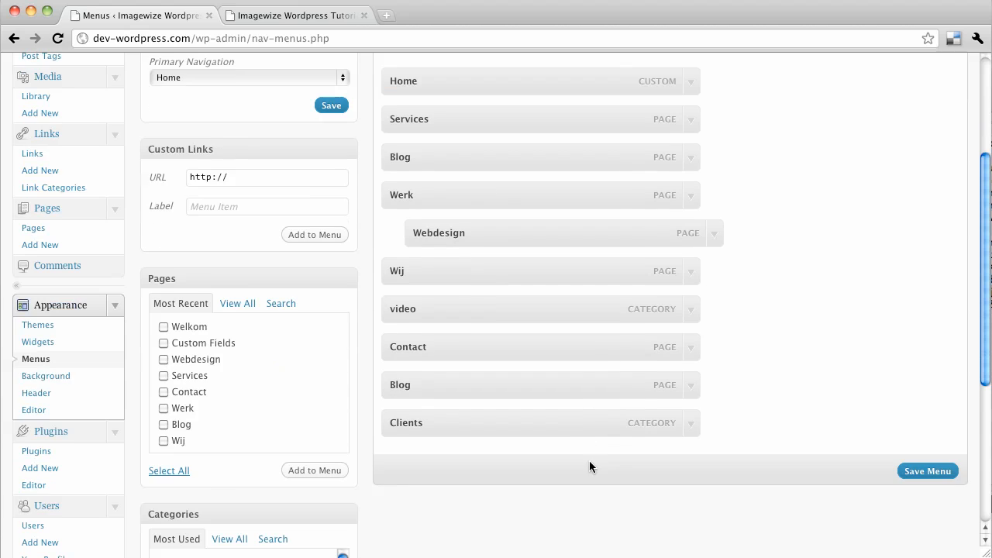
click(690, 431)
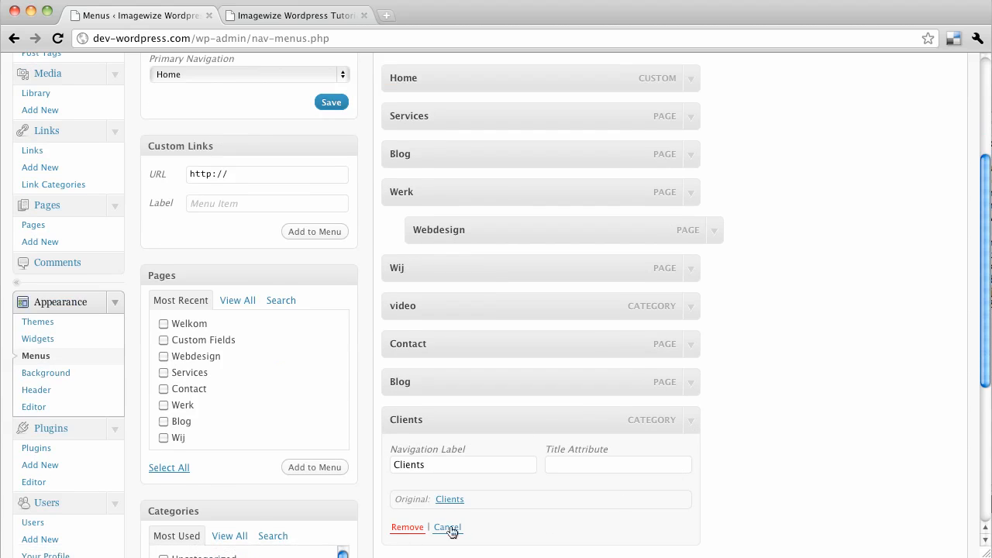
click(407, 530)
click(934, 433)
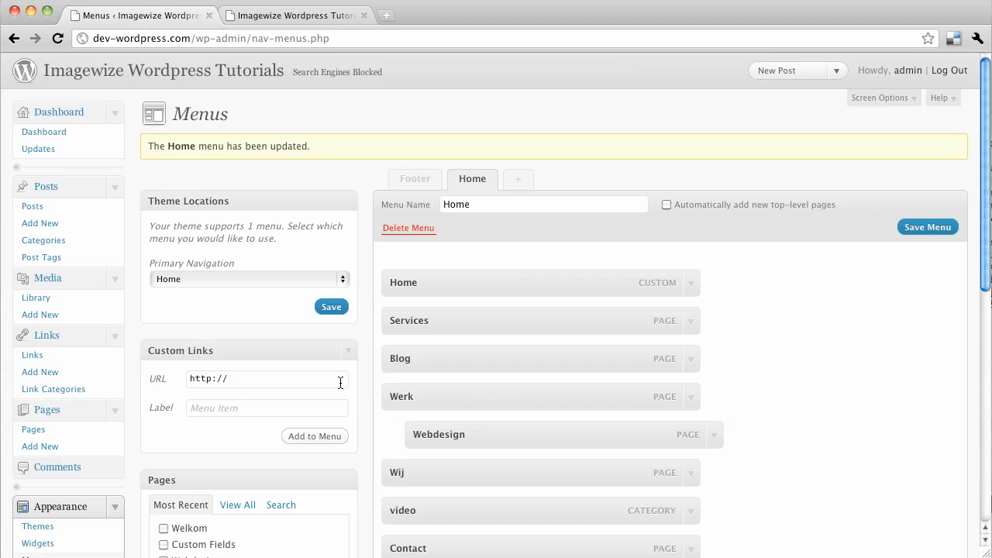
- Expand the Home custom item's settings and examine its URL
click(689, 284)
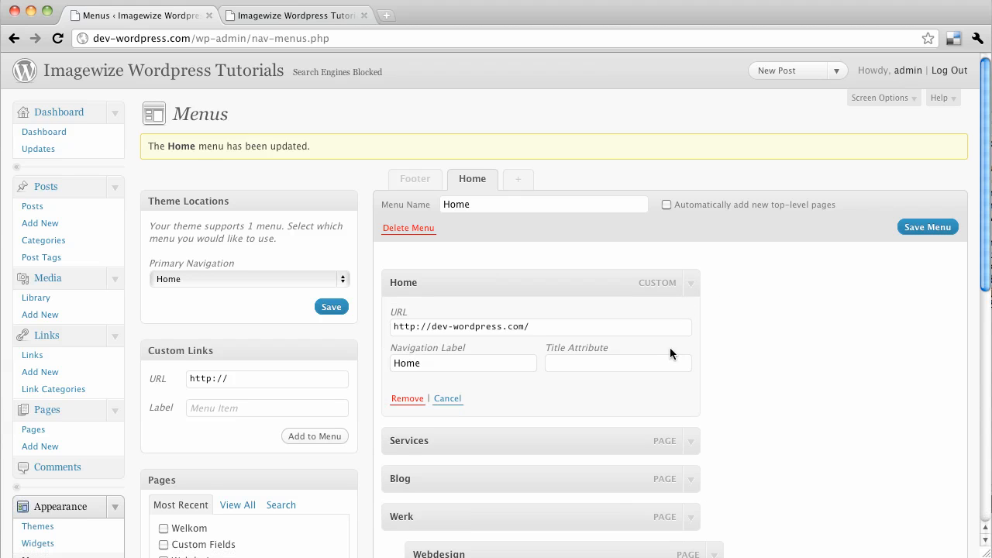
triple_click(537, 326)
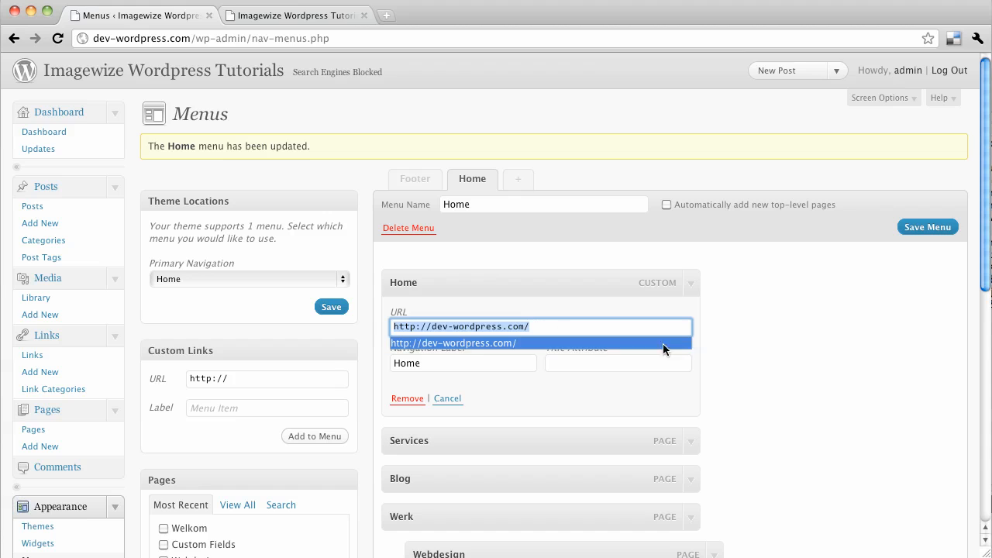
click(792, 310)
click(247, 380)
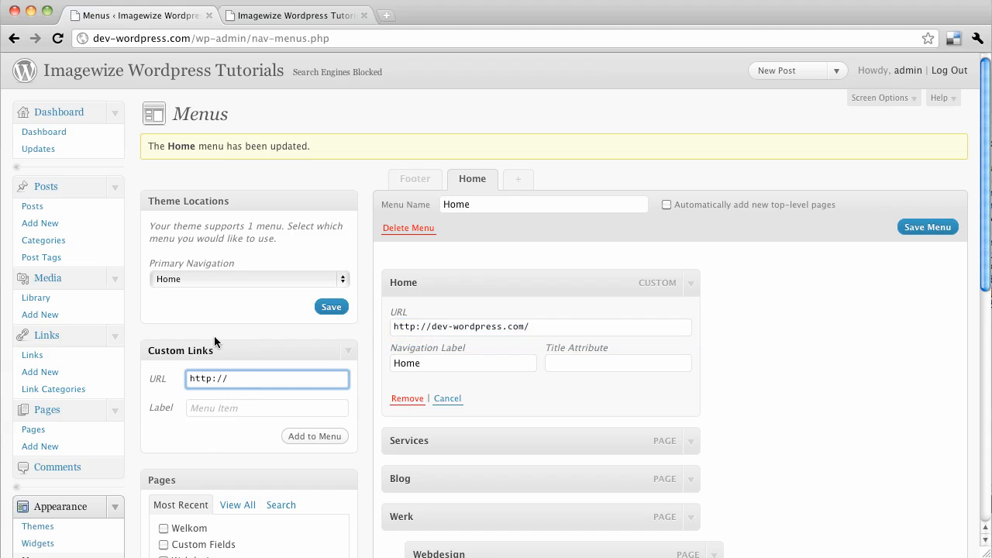
click(250, 410)
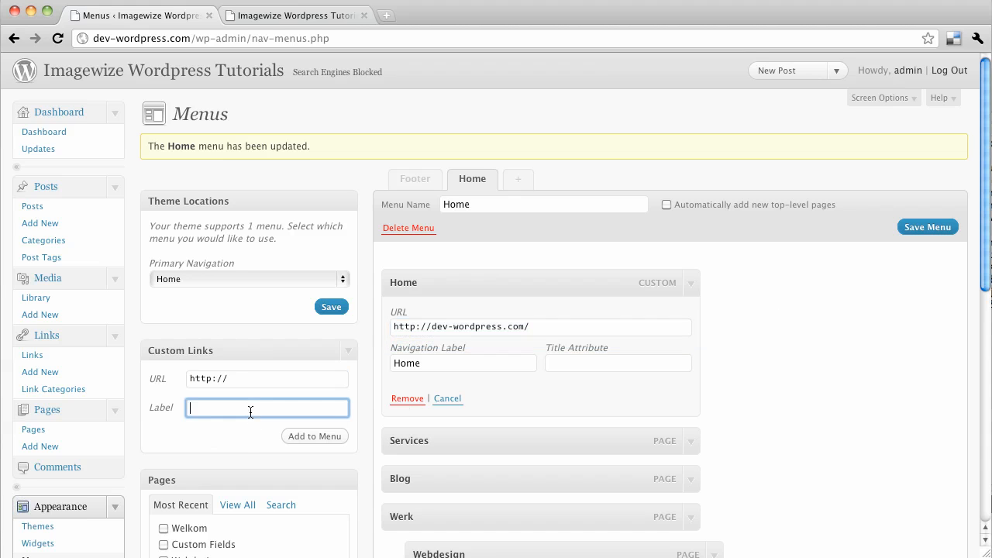
click(290, 380)
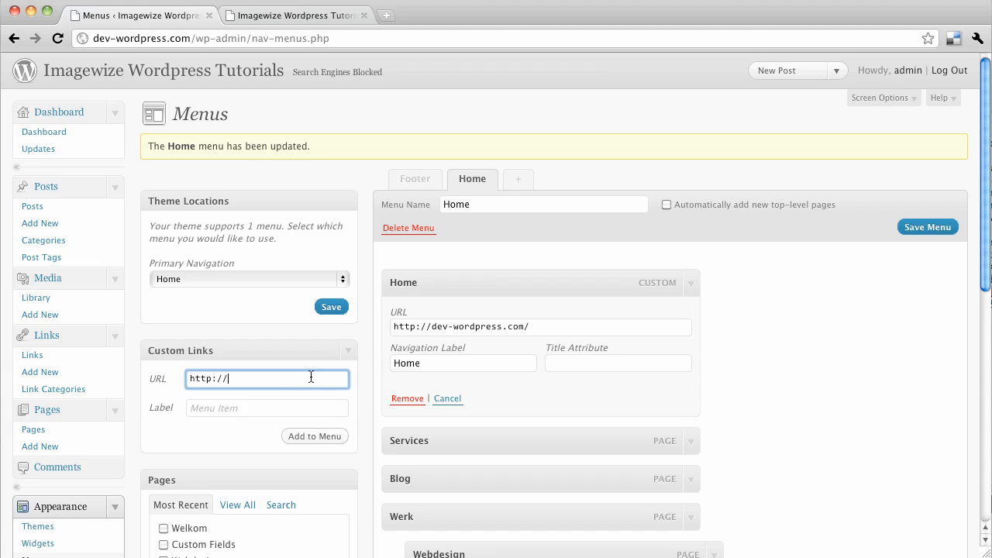
text(www.bbc.com)
click(281, 406)
text(BBC)
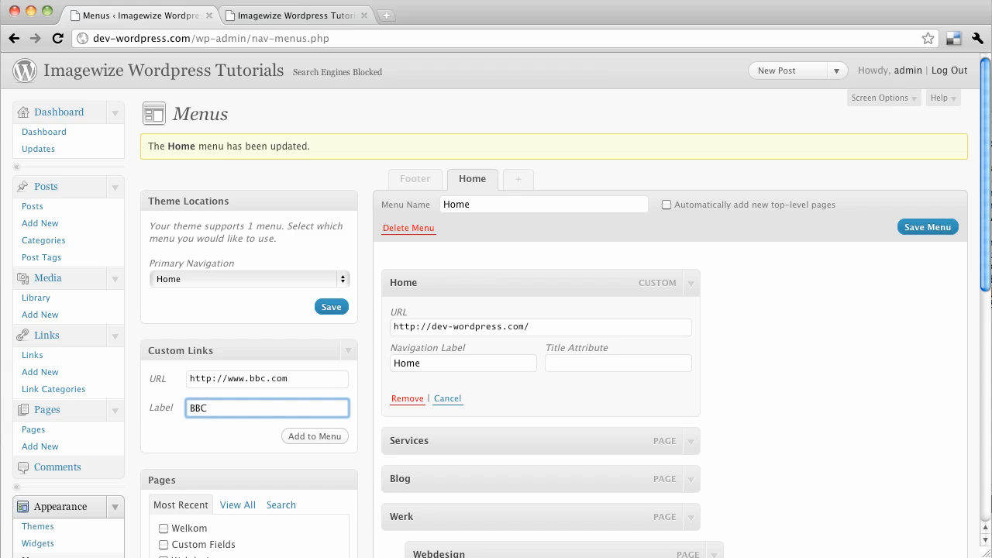
click(333, 436)
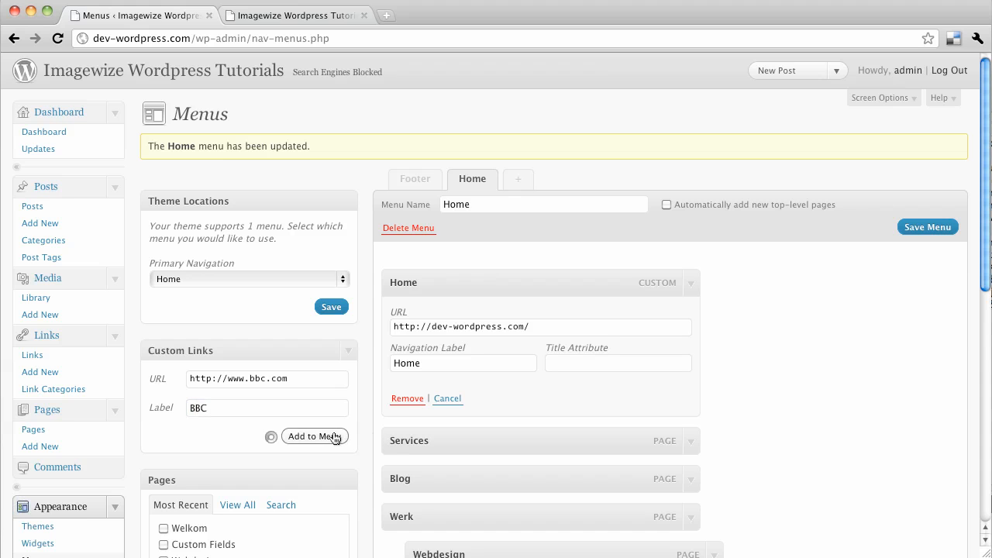
- Collapse the Home item's settings, review the menu items down to BBC, and save the Home menu
click(689, 283)
scroll(709, 315, down, 6)
scroll(701, 322, up, 2)
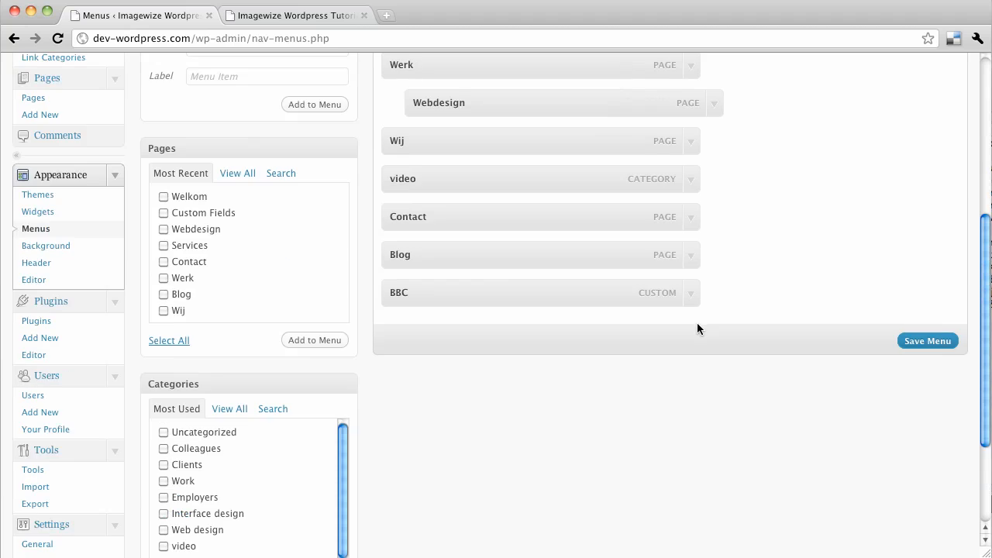
scroll(697, 322, up, 3)
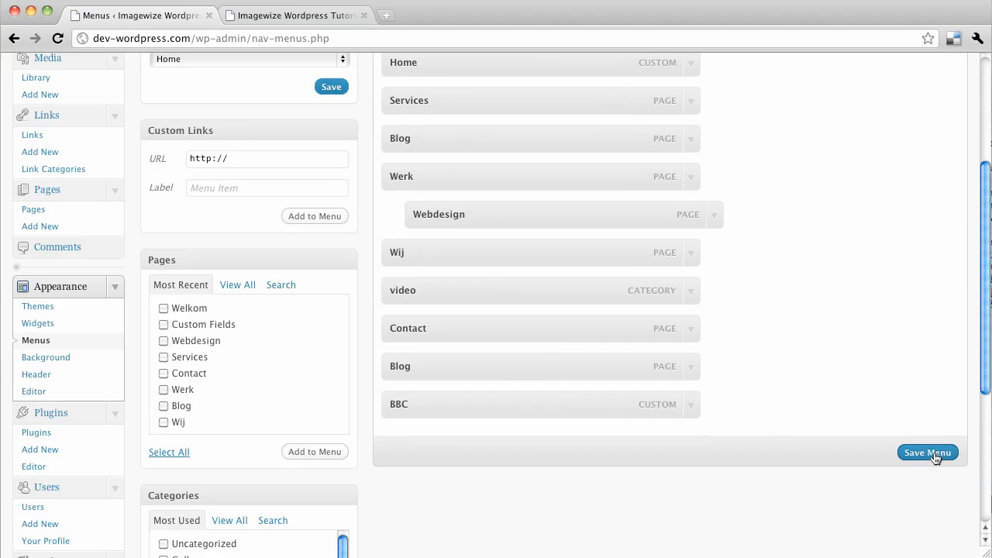
click(933, 453)
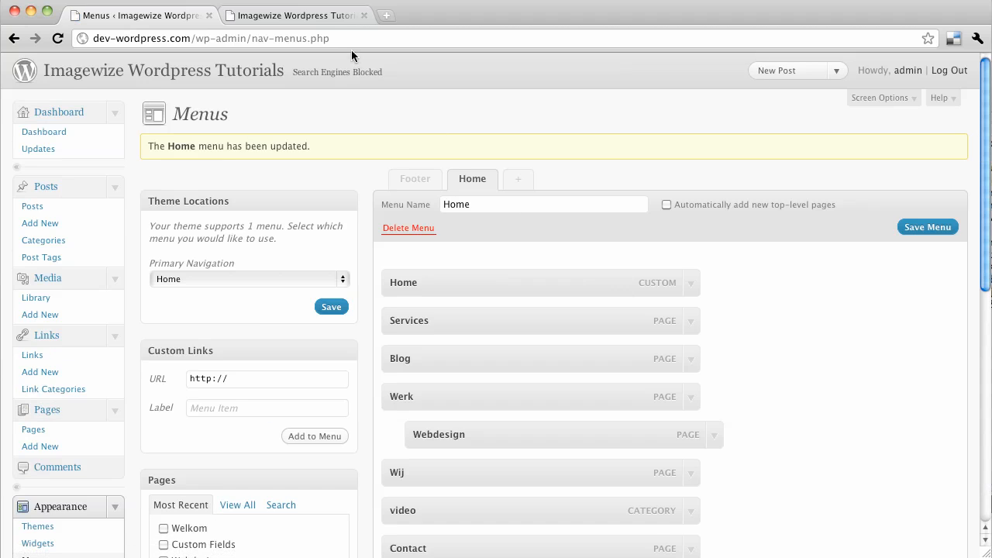
- Reload the live site to check the navigation bar for the BBC link, and return to the menu editor
click(326, 17)
key(super+r)
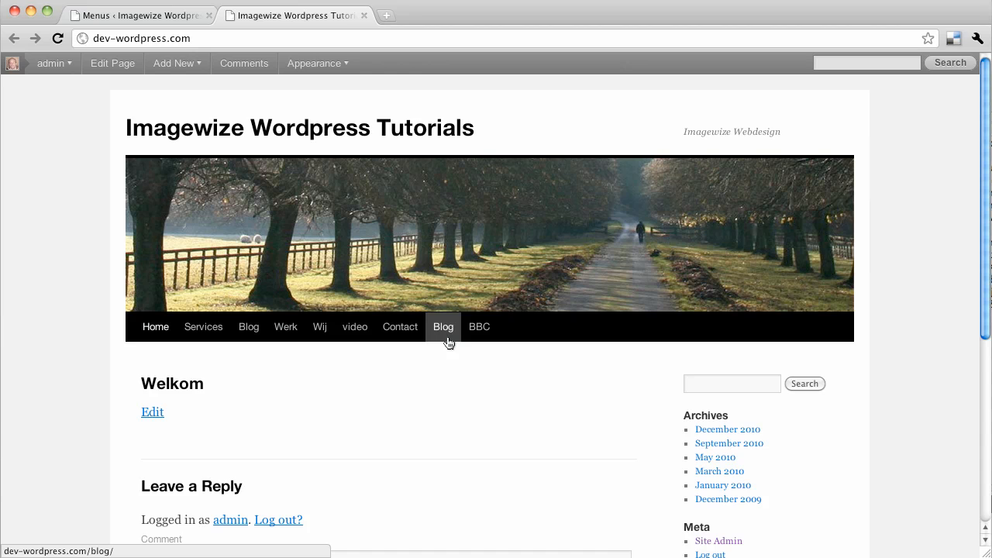
click(171, 21)
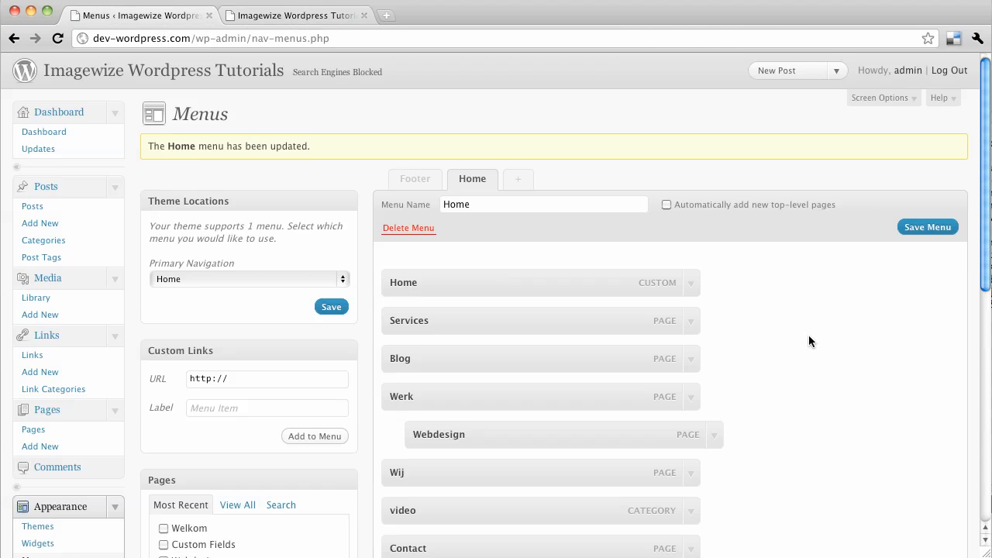
click(332, 17)
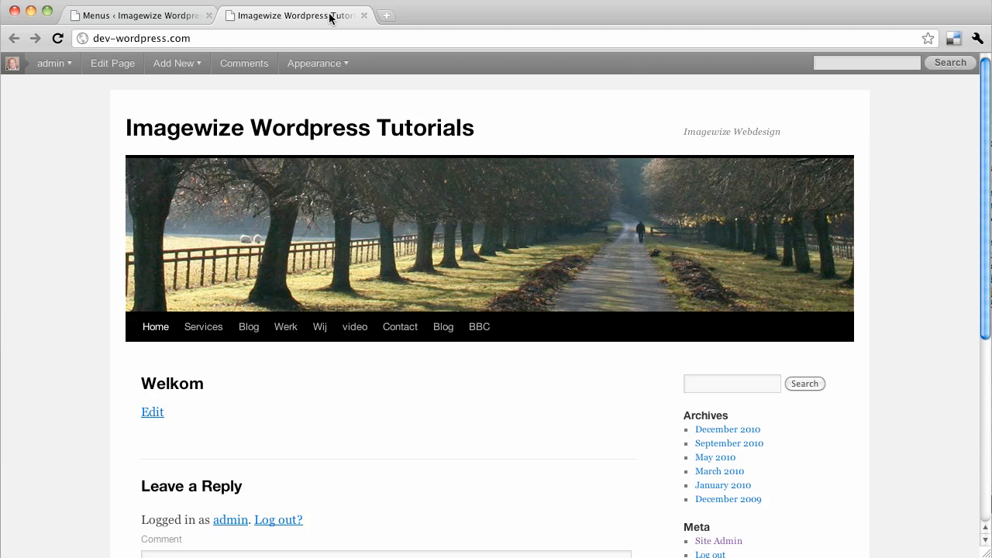
click(183, 18)
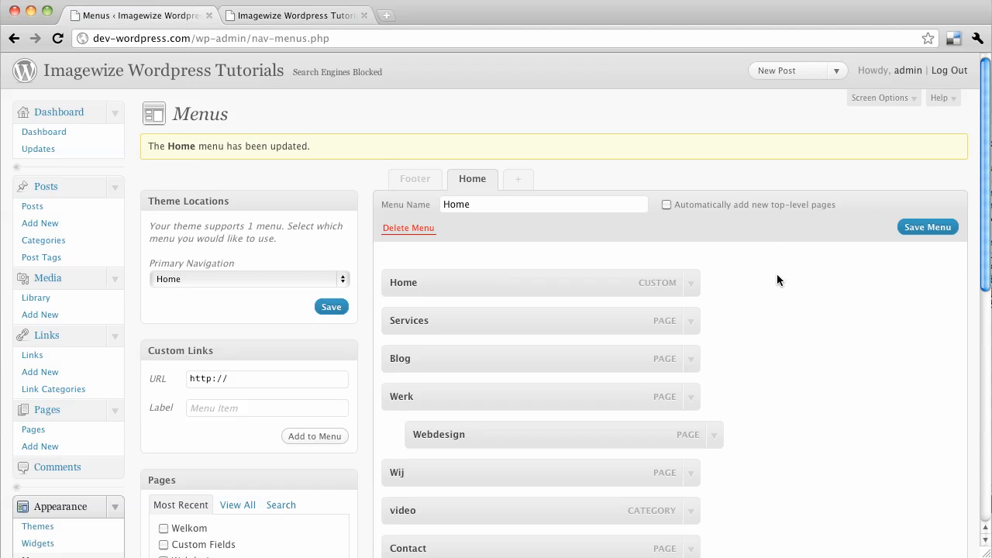
- Add the Services page to the end of the Home menu, after BBC, and save the menu
scroll(718, 377, down, 4)
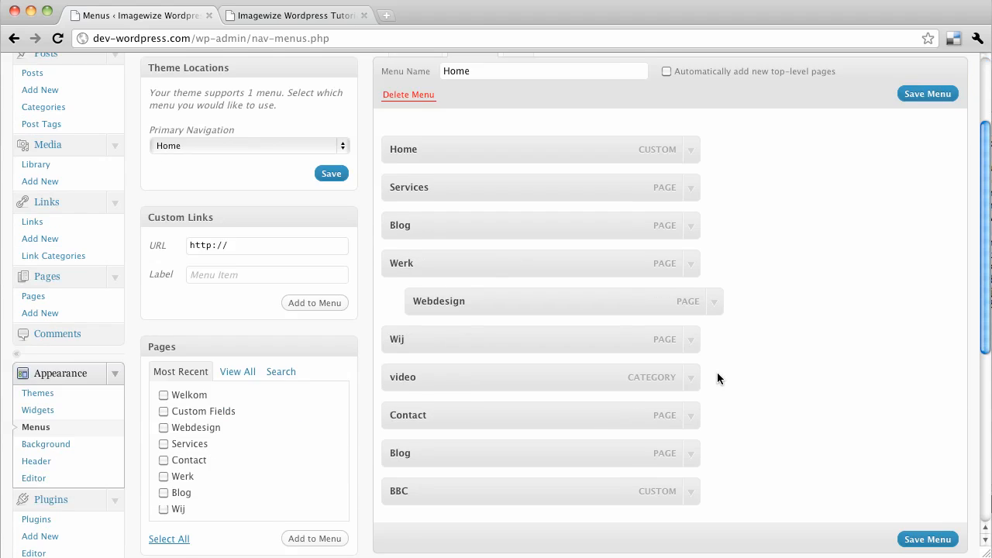
scroll(717, 373, up, 1)
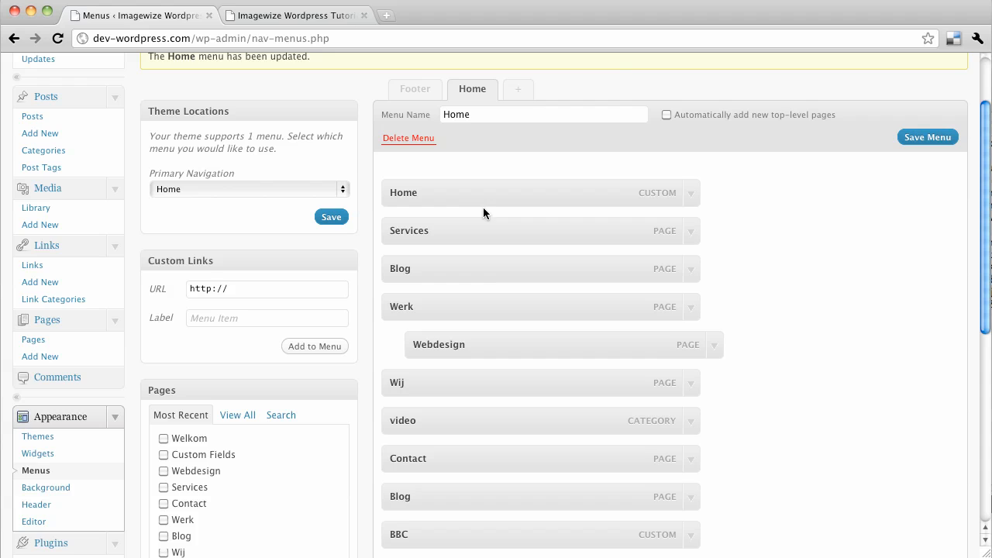
scroll(300, 454, down, 3)
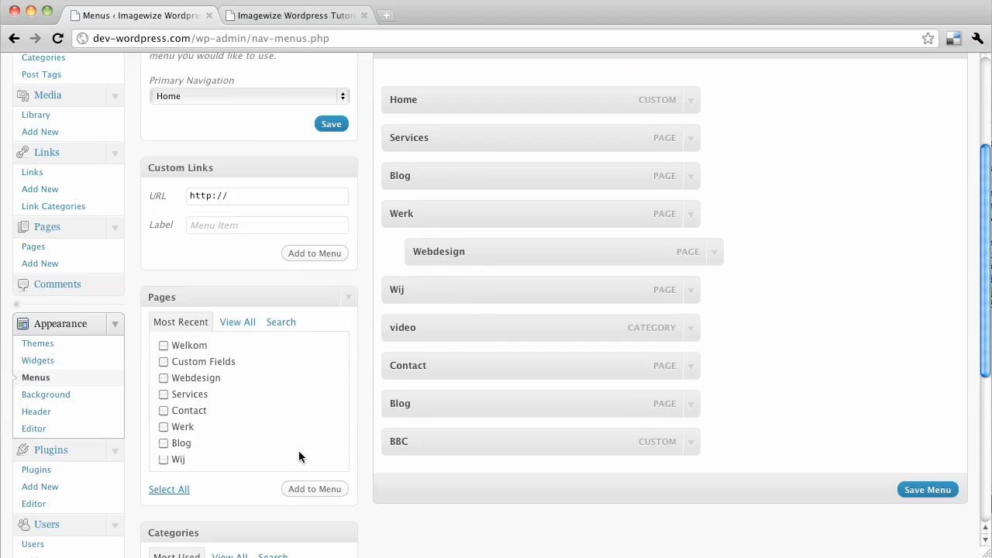
scroll(299, 457, down, 1)
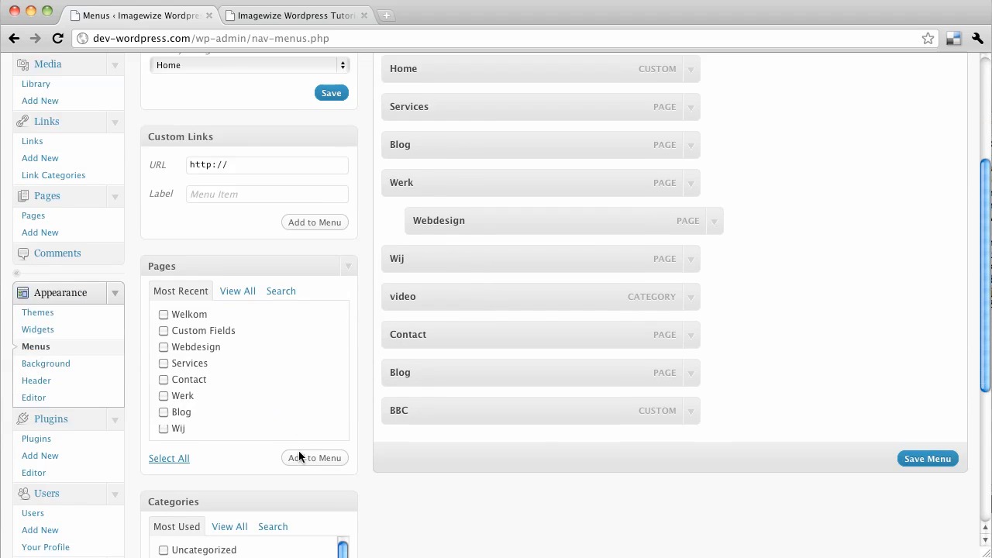
scroll(299, 457, down, 3)
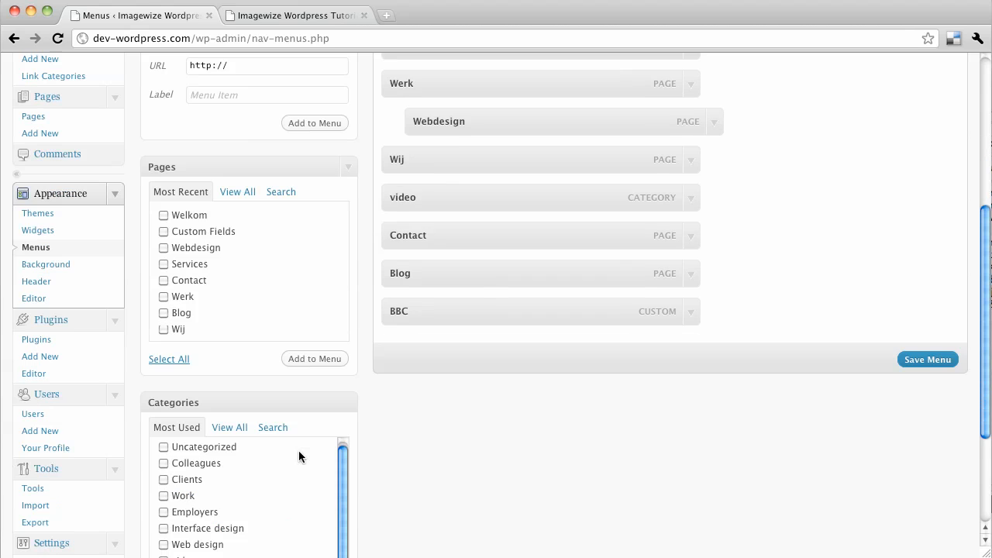
scroll(299, 452, up, 1)
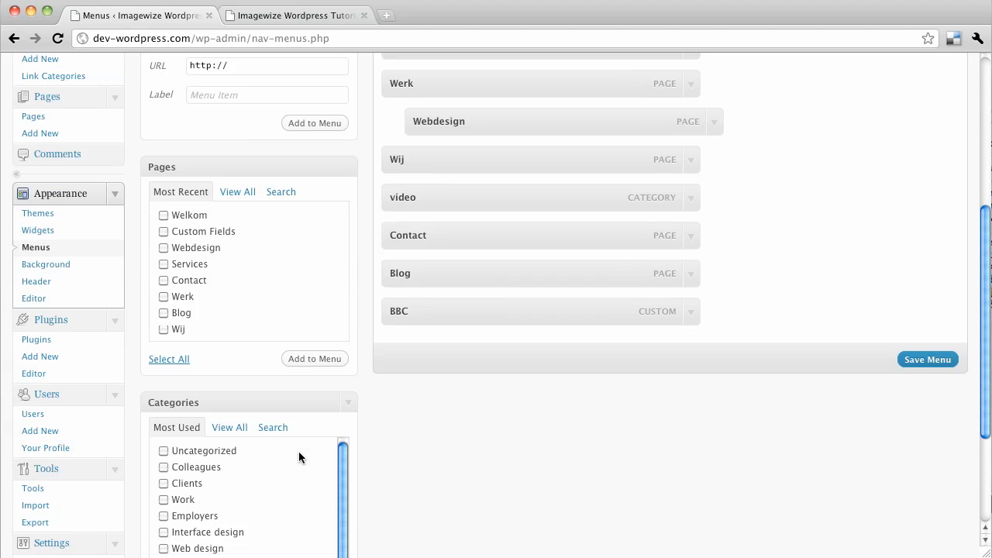
click(314, 361)
click(909, 403)
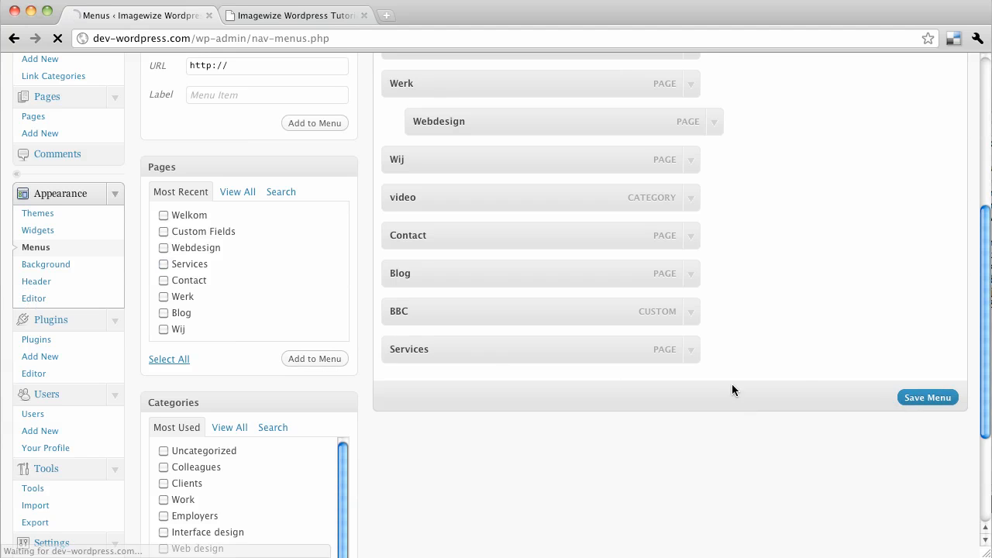
- Add the Employers category to the end of the Home menu and save the menu
scroll(379, 429, down, 6)
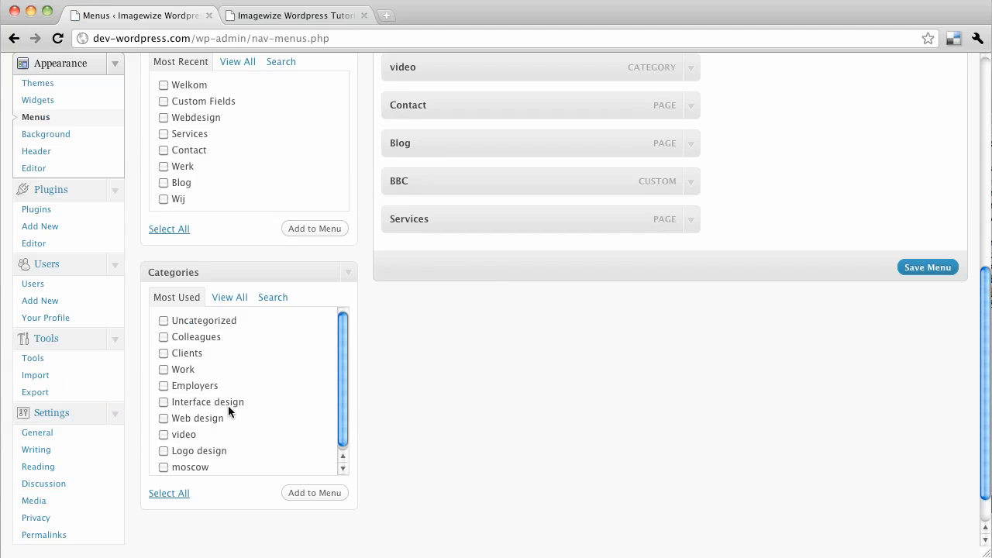
click(200, 388)
click(333, 493)
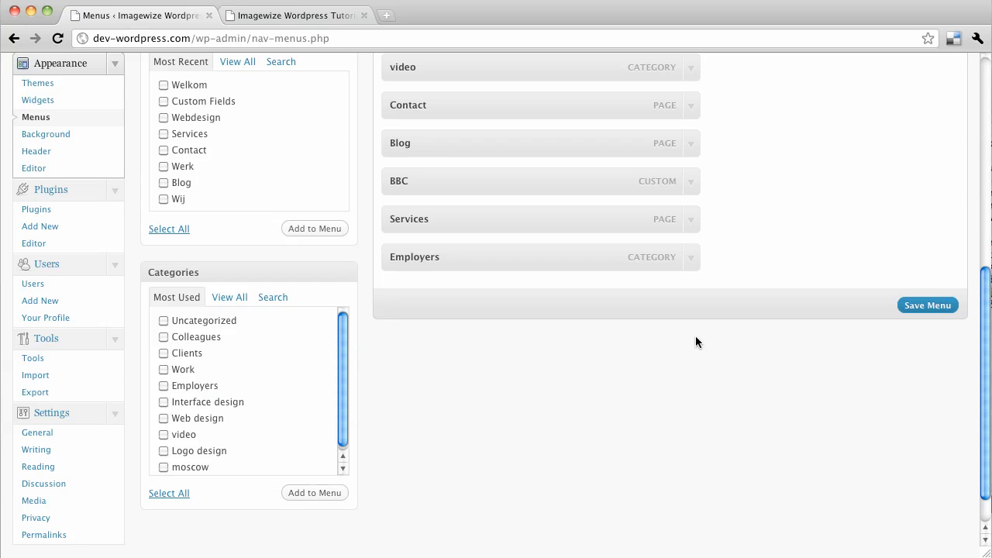
click(913, 304)
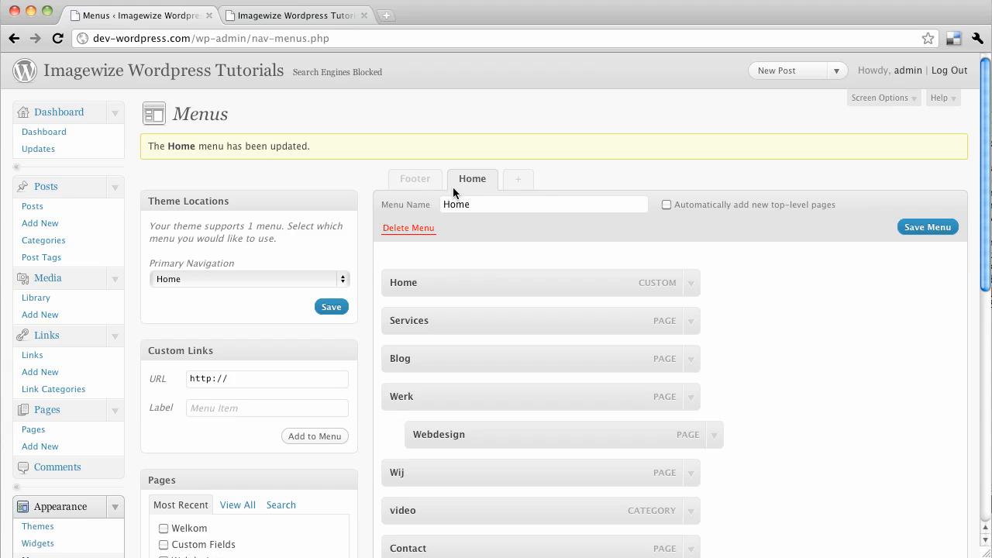
- Create a new, empty custom menu named Test
click(521, 185)
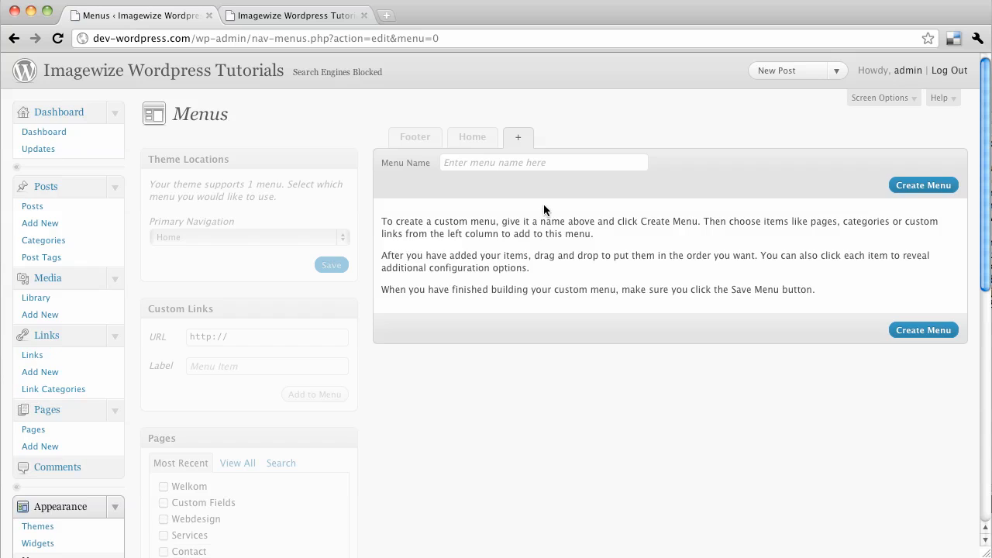
click(553, 169)
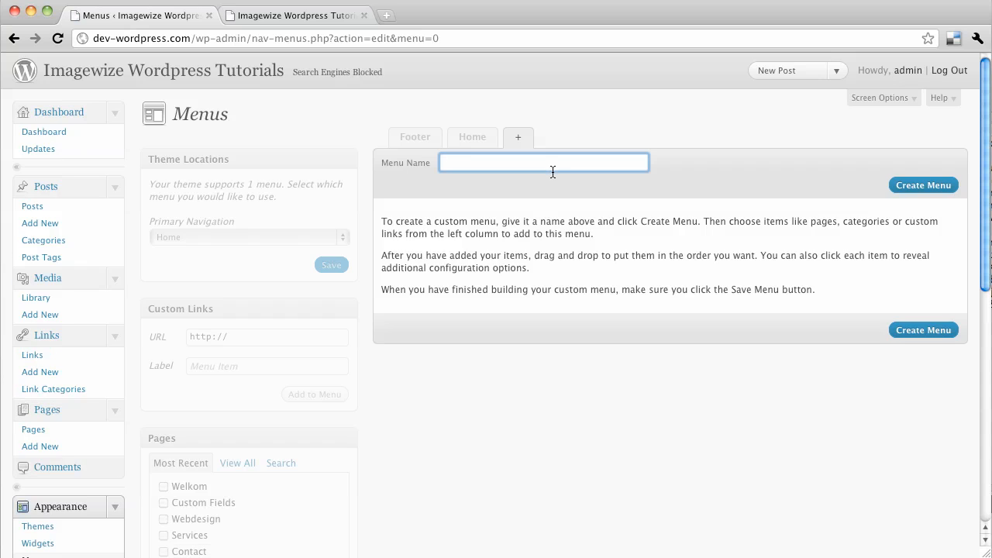
text(Test)
click(903, 186)
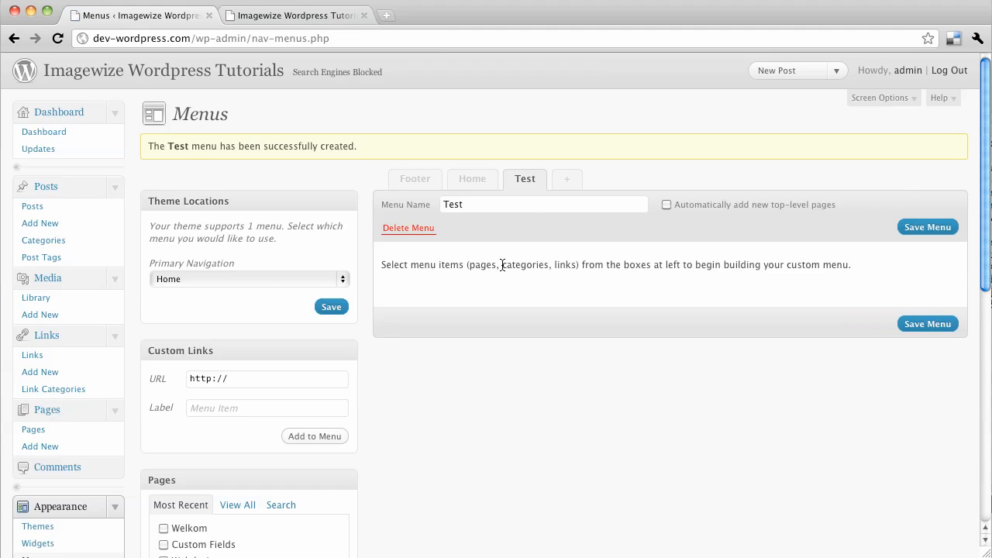
- Check which menus can be assigned to the Primary Navigation theme location, leaving the current choice in place
click(295, 279)
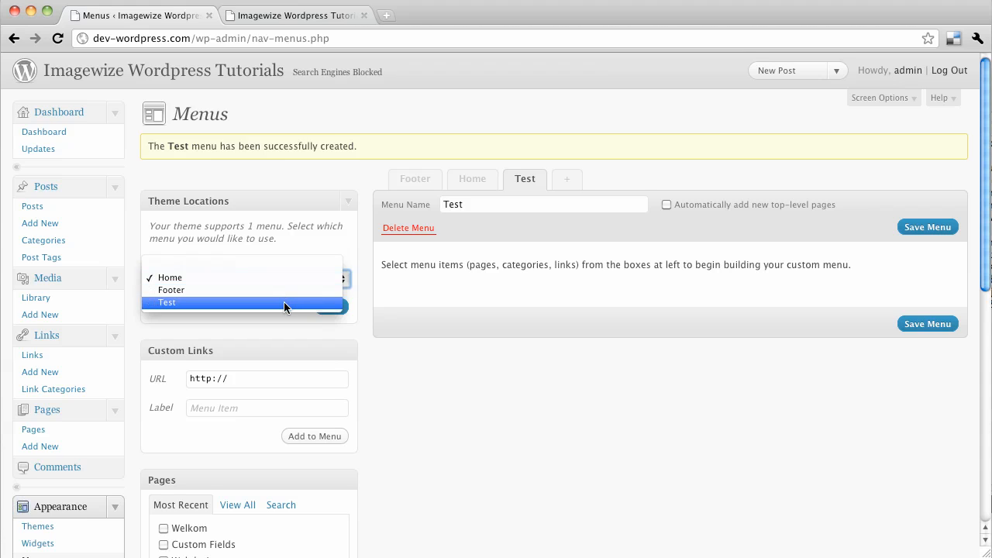
click(276, 235)
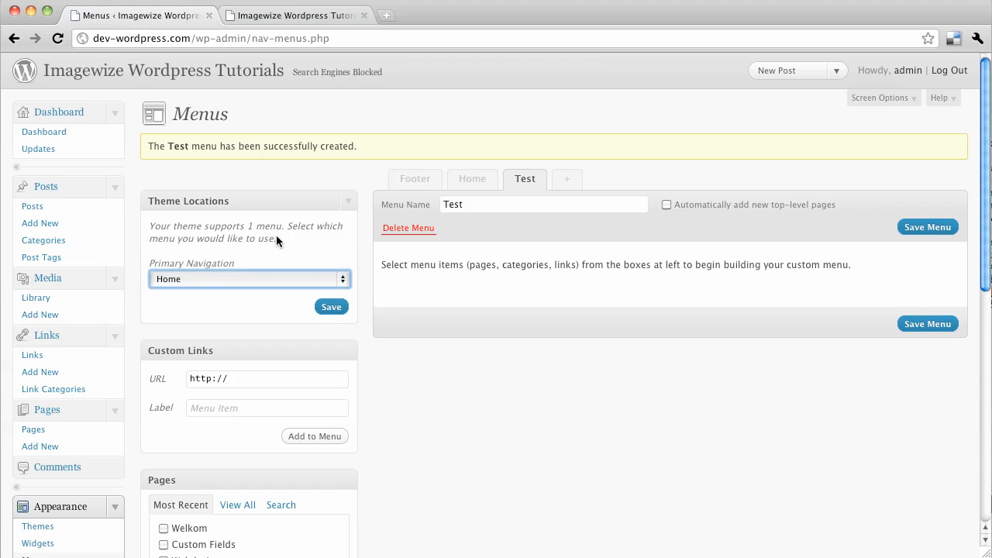
- Delete the Test and Footer menus, confirming each deletion, so that only the Home menu is kept
click(424, 230)
click(850, 285)
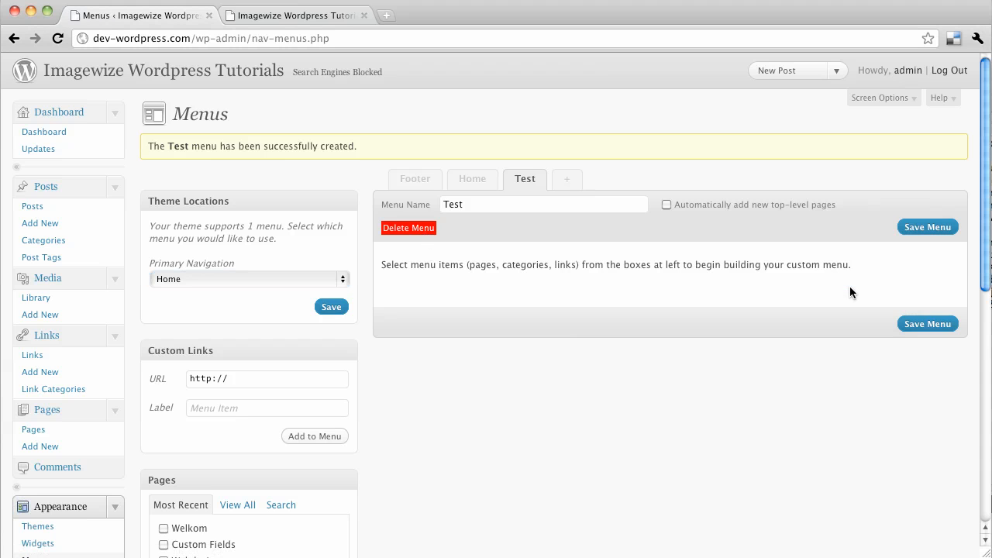
click(426, 180)
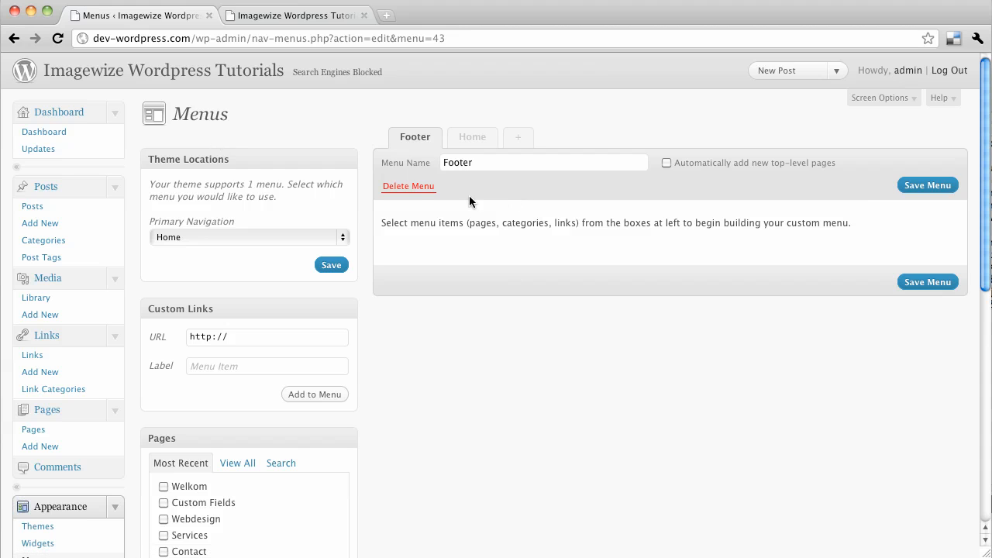
click(411, 189)
click(841, 281)
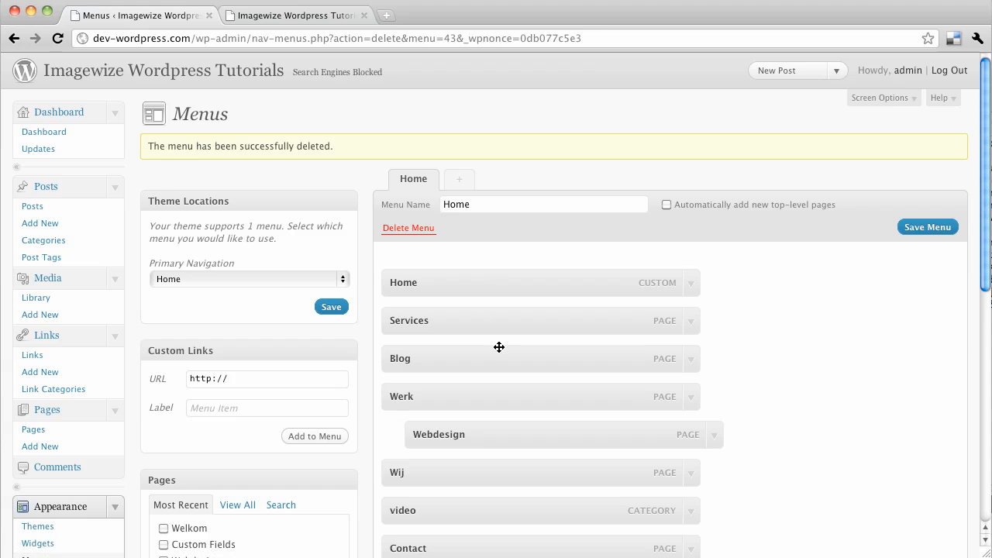
- Review the full list of items in the Home menu, from the first entry down to Employers
scroll(499, 348, down, 4)
scroll(502, 350, down, 9)
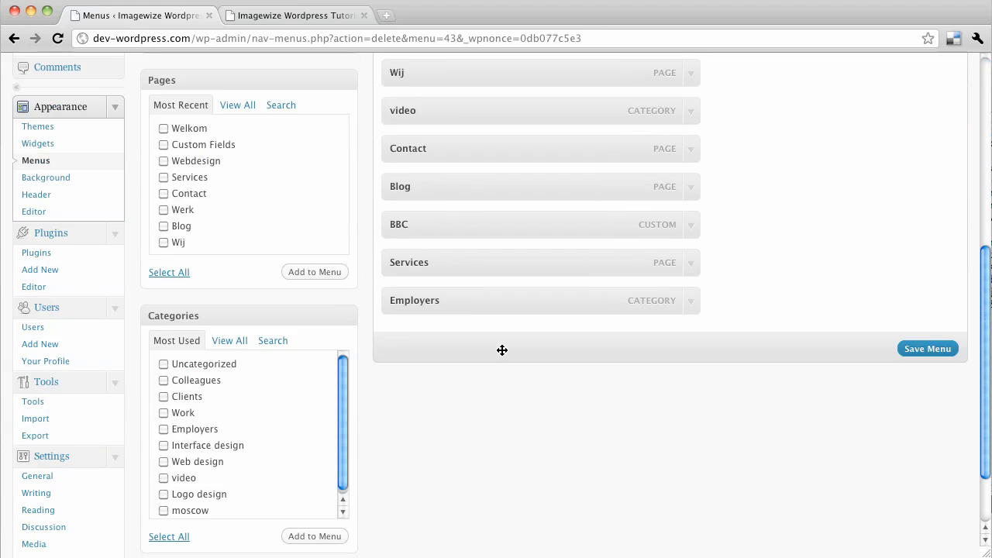
scroll(501, 350, up, 4)
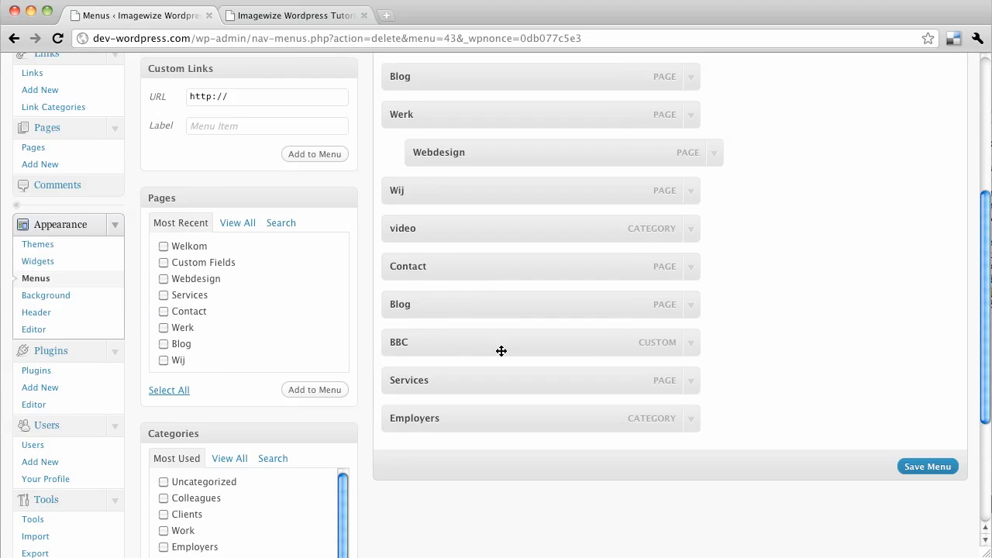
scroll(502, 351, up, 4)
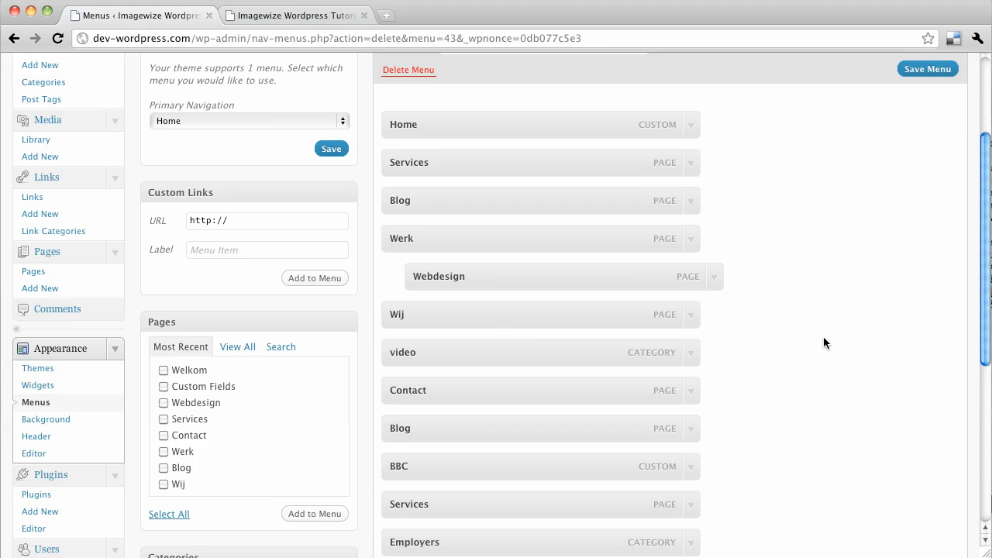
scroll(824, 343, up, 3)
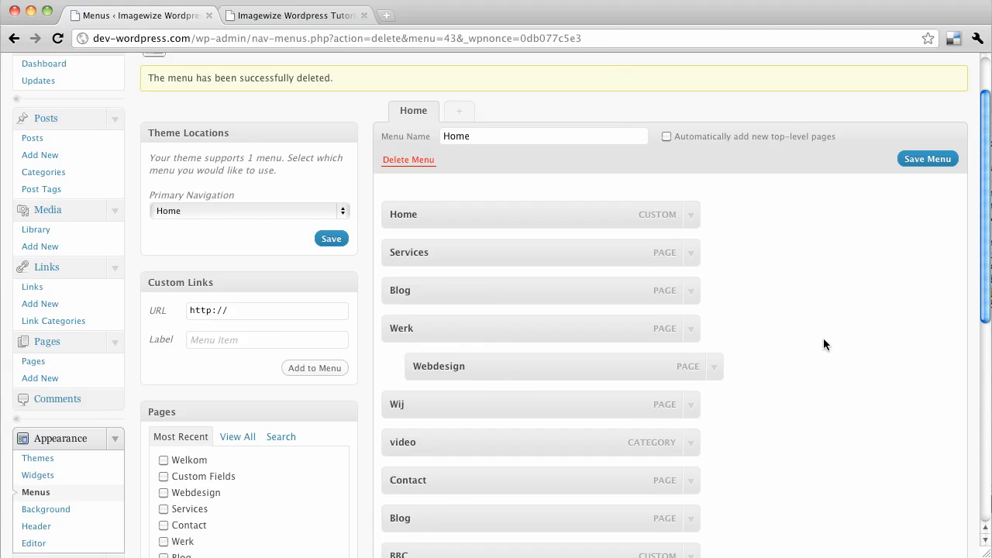